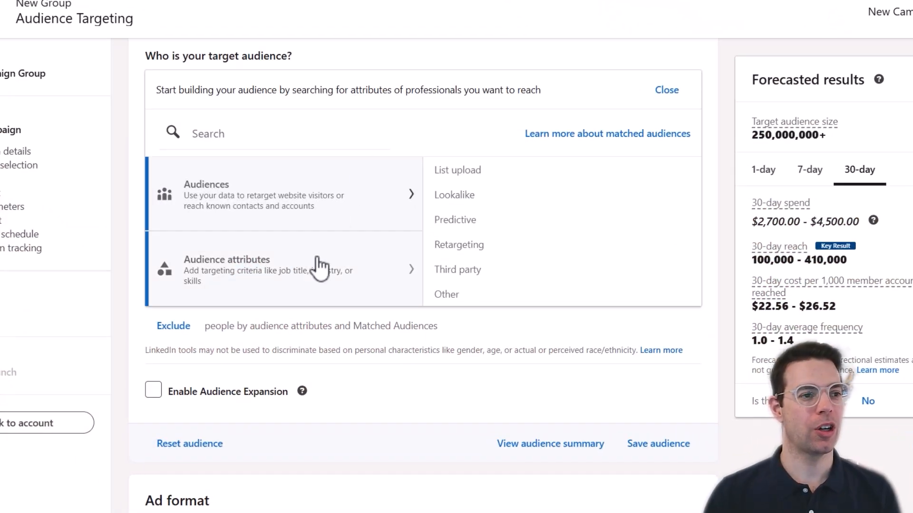
Search cmo, vp of marketing and director of marketing, then add Chief Marketing Officer, Vice President Marketing and Marketing Director.
click(220, 266)
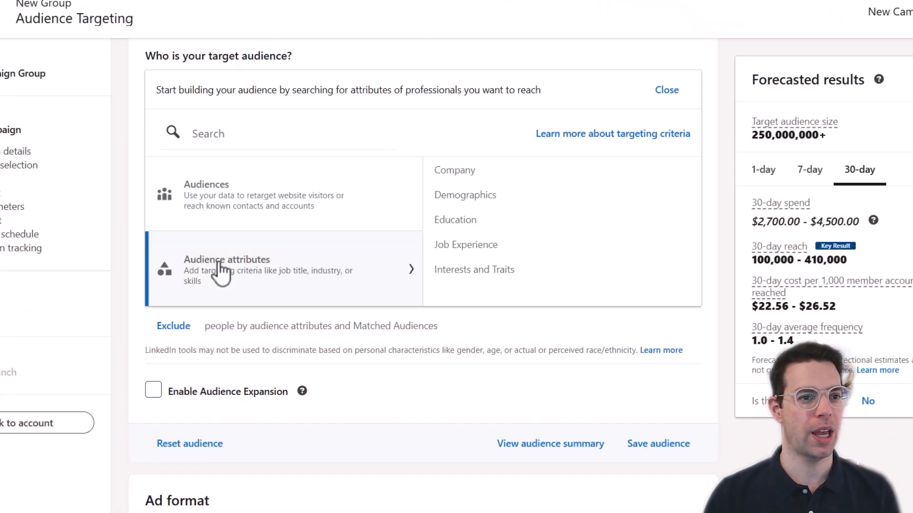
click(492, 246)
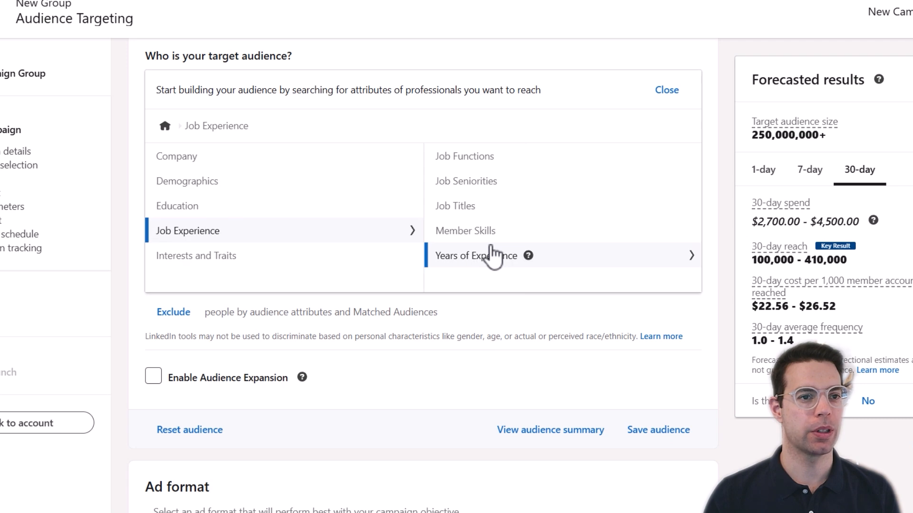
click(583, 218)
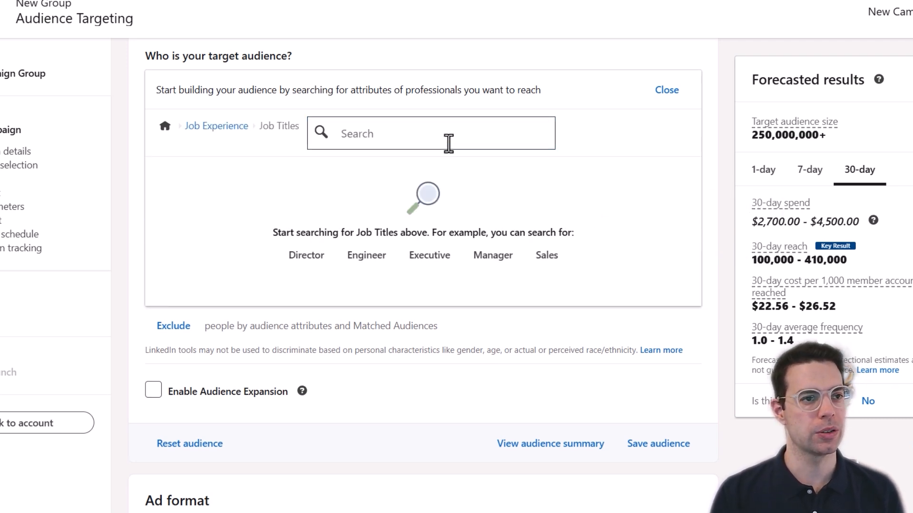
text(cmo)
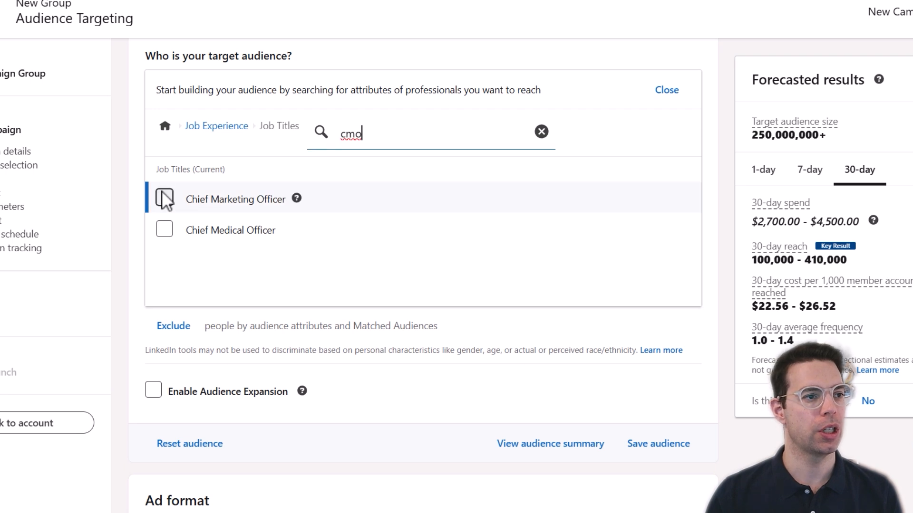
click(164, 198)
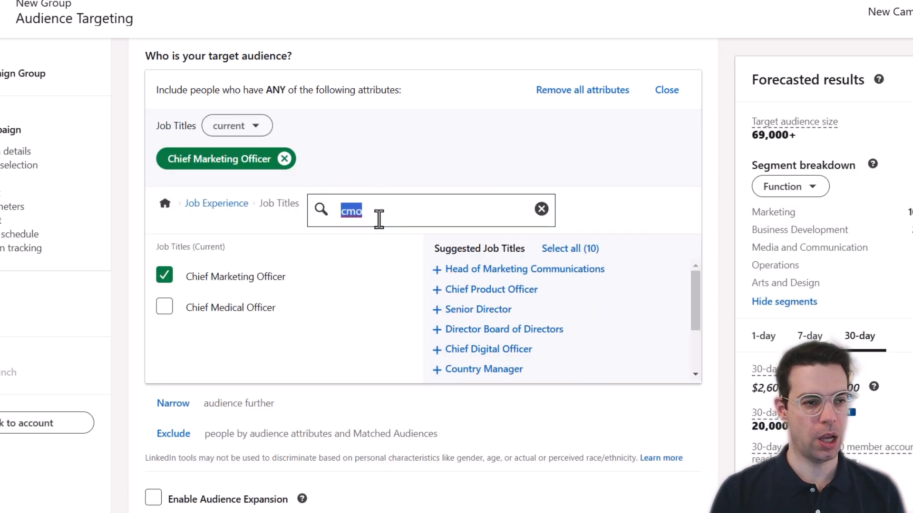
text(vp of market)
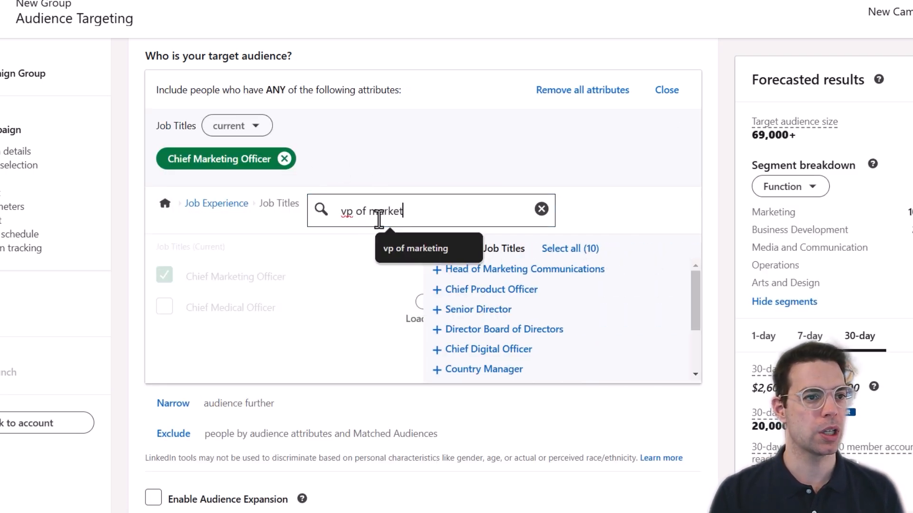
text(ing)
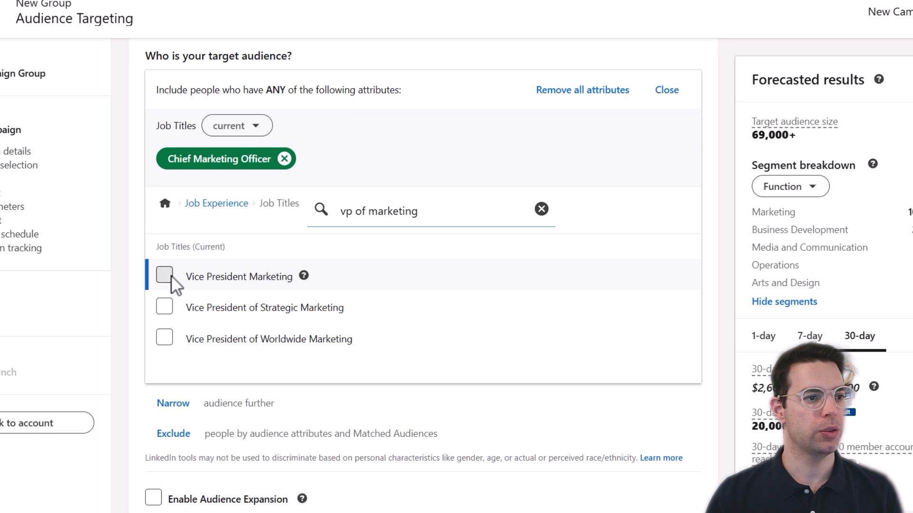
click(164, 275)
text(dir)
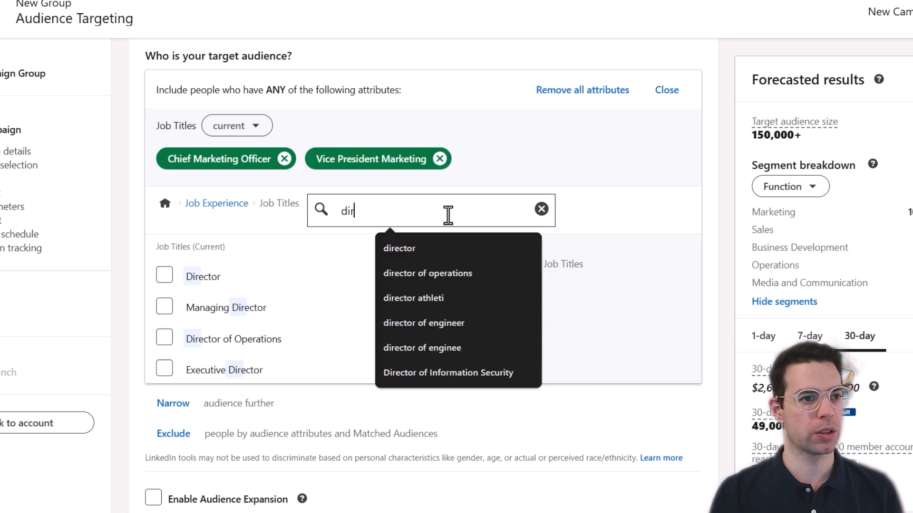
text(ector of marke)
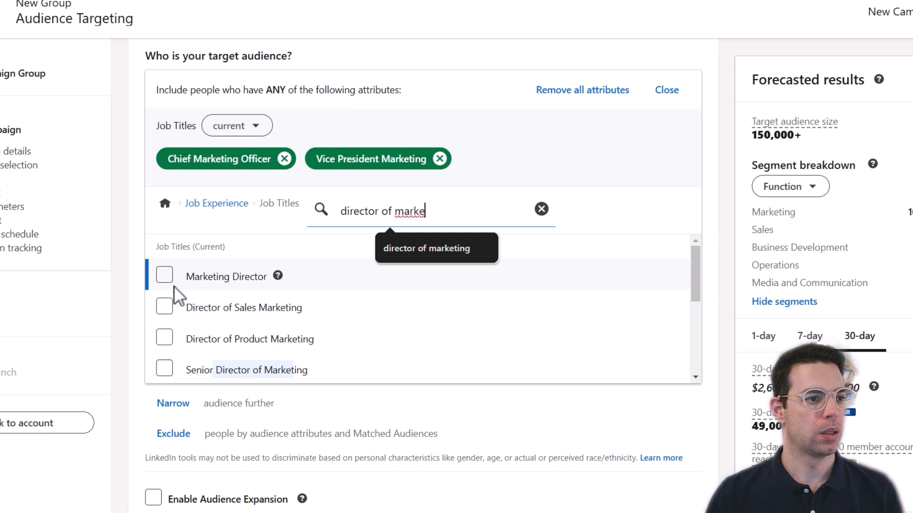
click(165, 276)
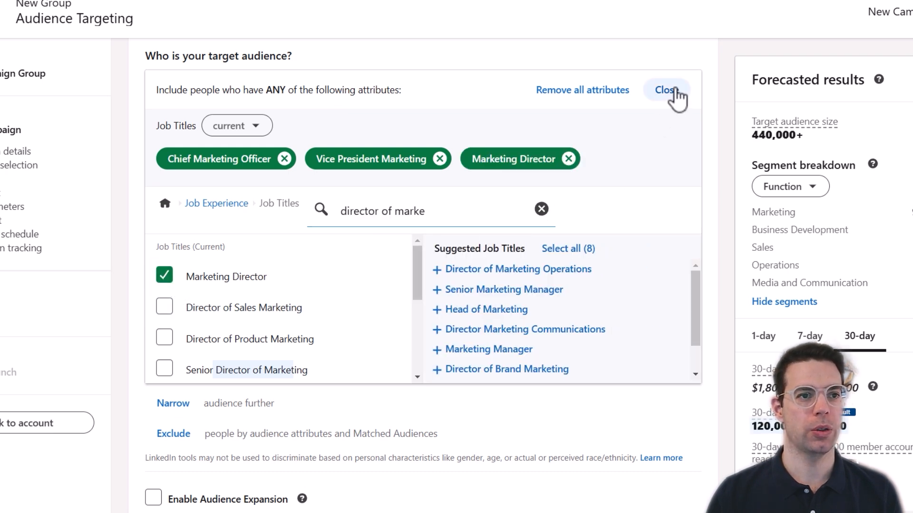
click(670, 90)
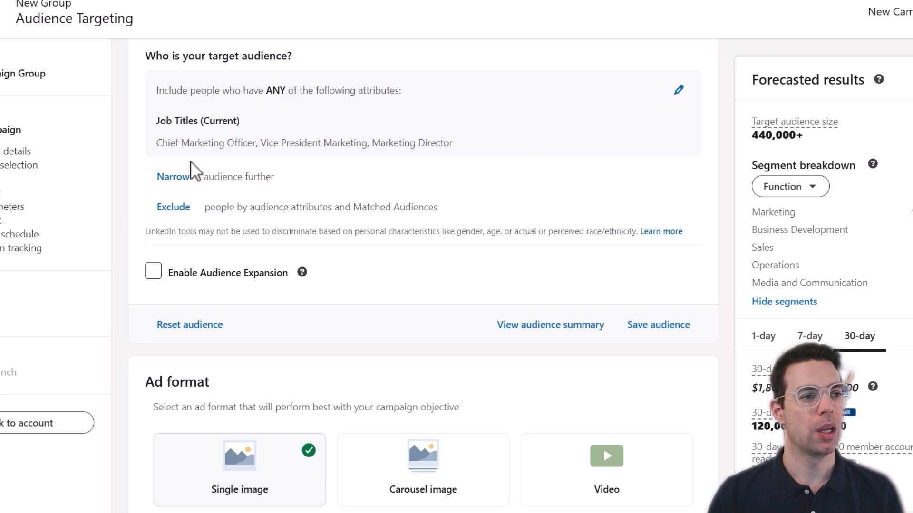
Remove all the job-title criteria from the audience.
click(677, 95)
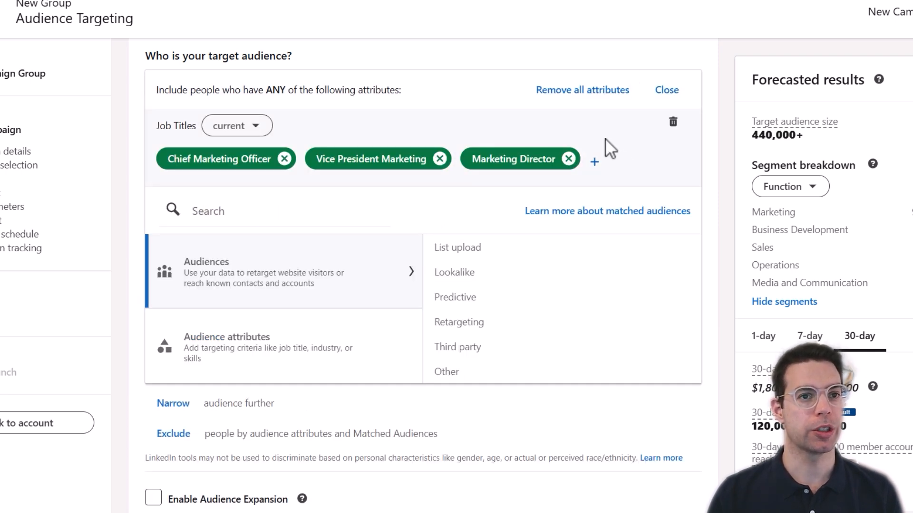
click(586, 93)
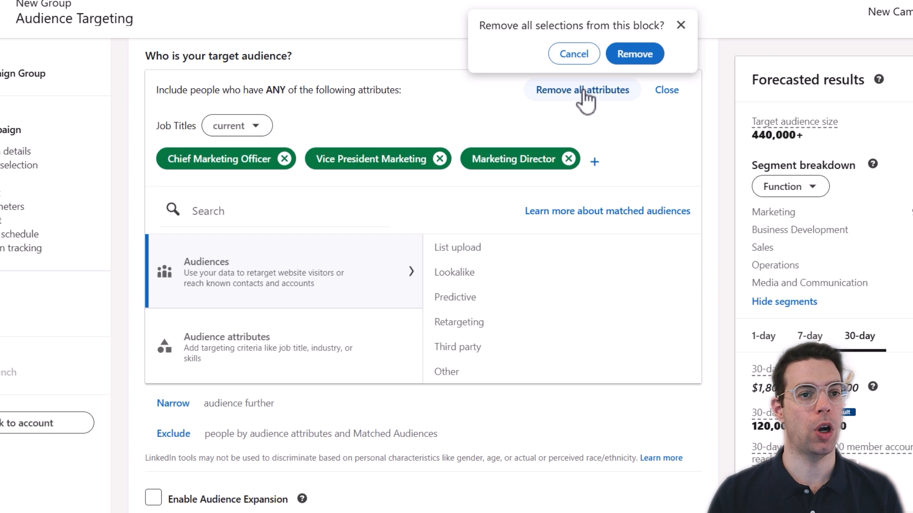
click(633, 53)
Target the Marketing job function under Job Experience > Job Functions.
click(236, 273)
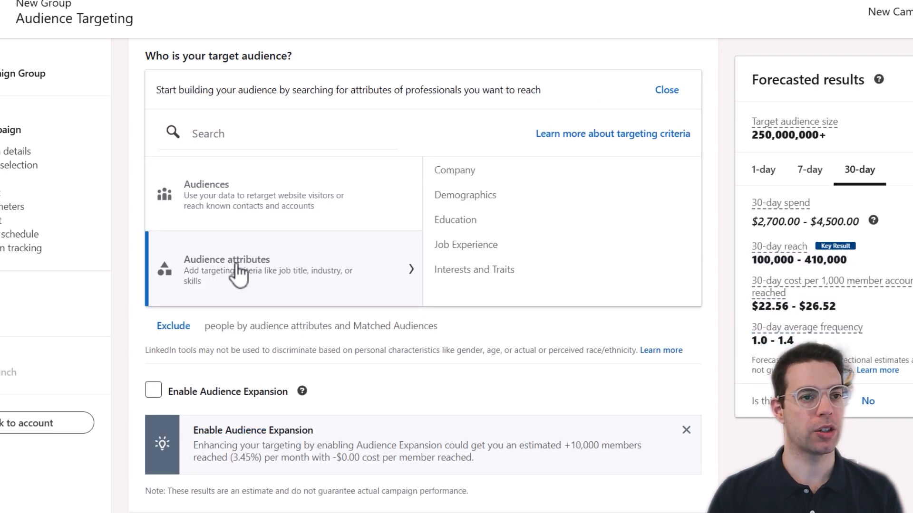
click(610, 252)
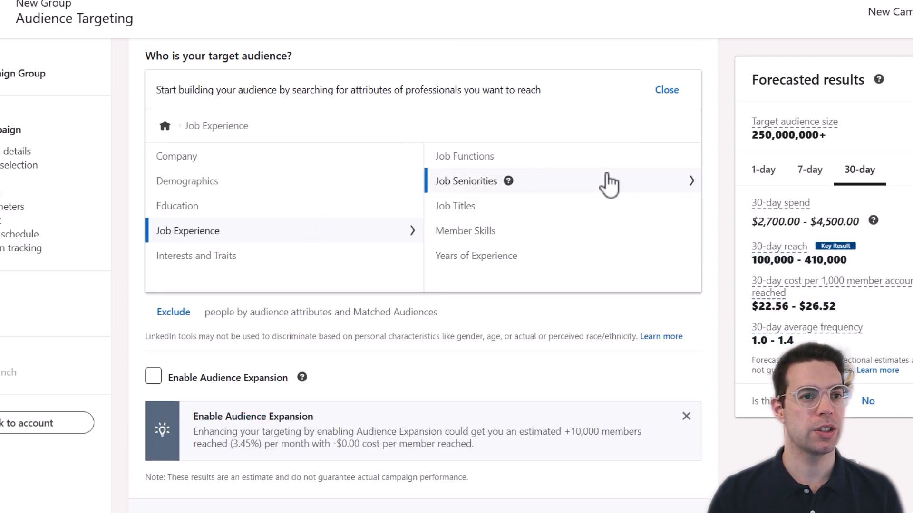
click(588, 168)
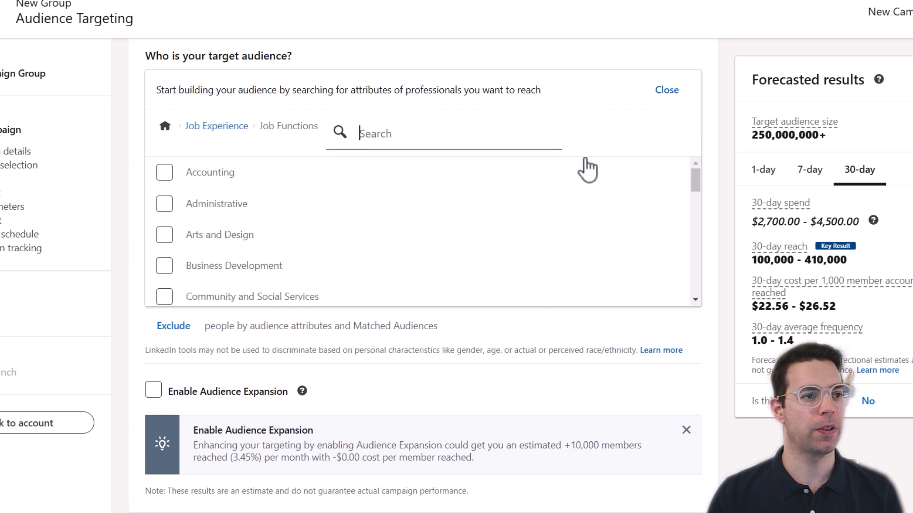
scroll(357, 237, down, 6)
scroll(357, 236, down, 4)
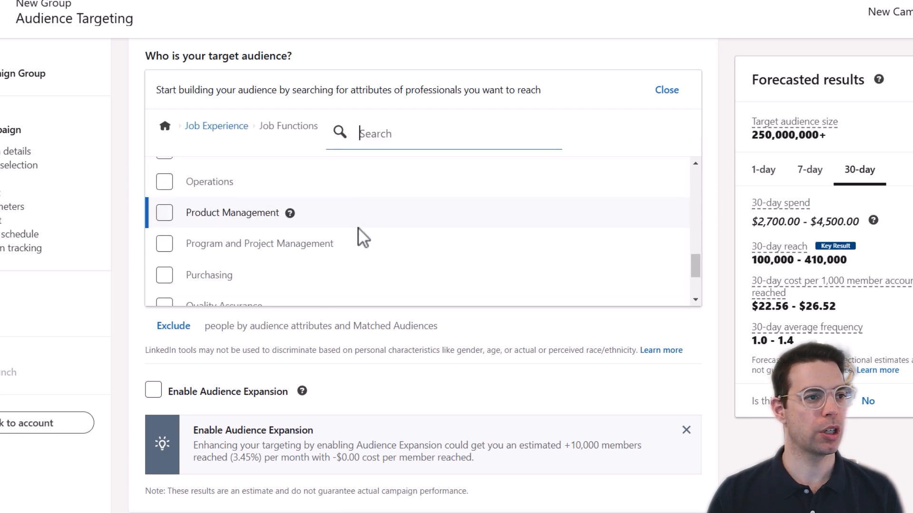
scroll(332, 247, up, 3)
click(158, 229)
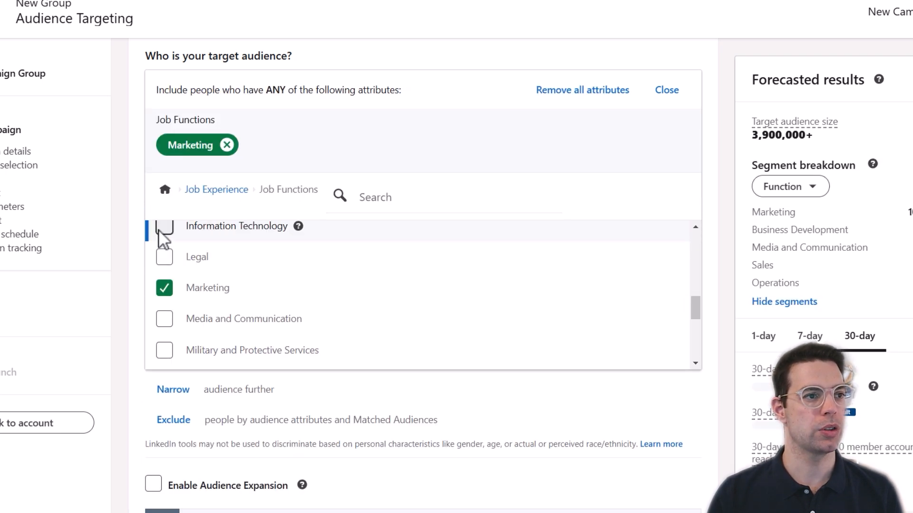
click(667, 91)
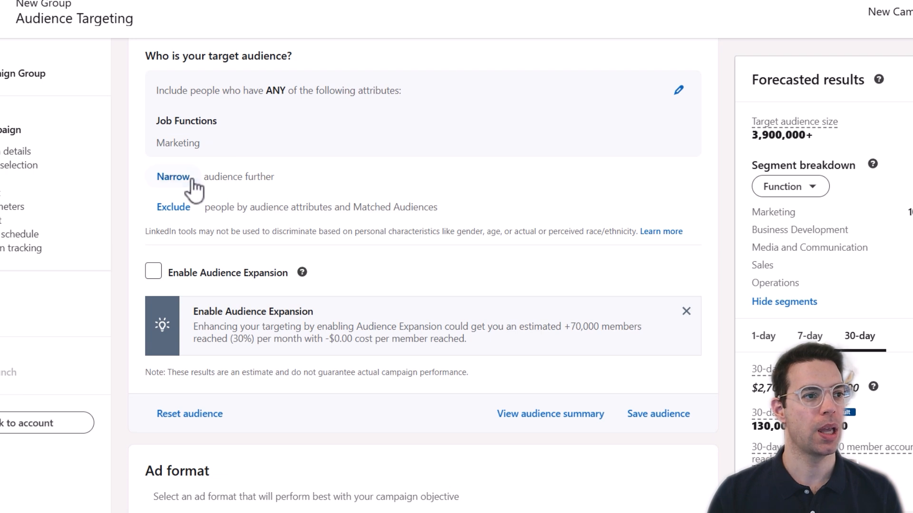
Add a narrowing condition requiring CXO, VP or Director job seniority.
click(173, 176)
click(279, 380)
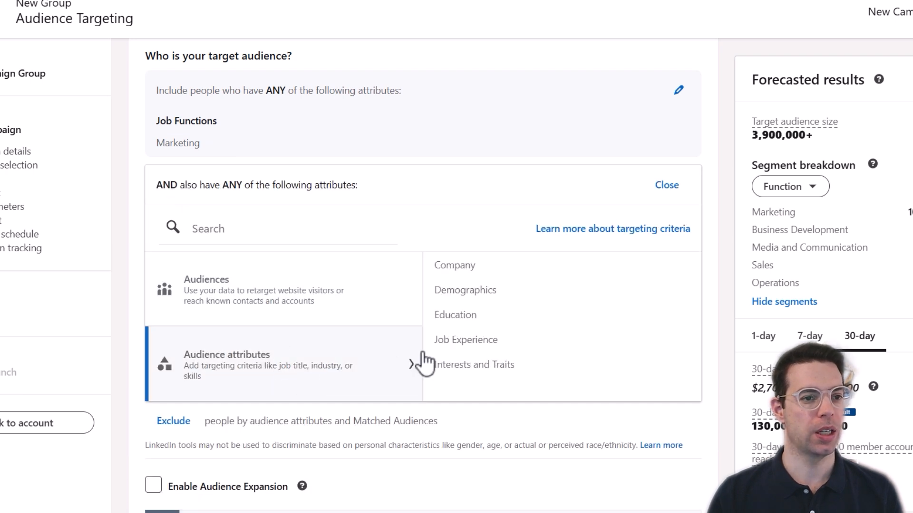
click(608, 350)
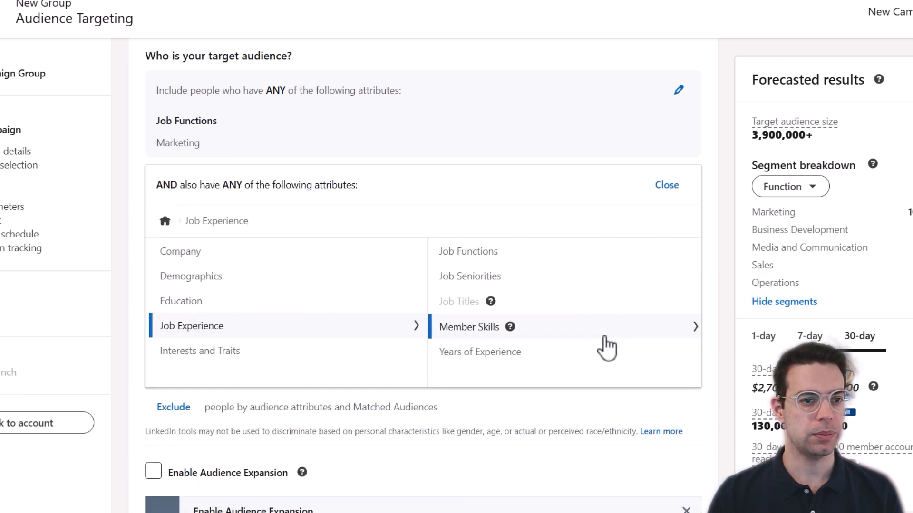
click(573, 285)
scroll(266, 314, down, 1)
scroll(266, 315, down, 3)
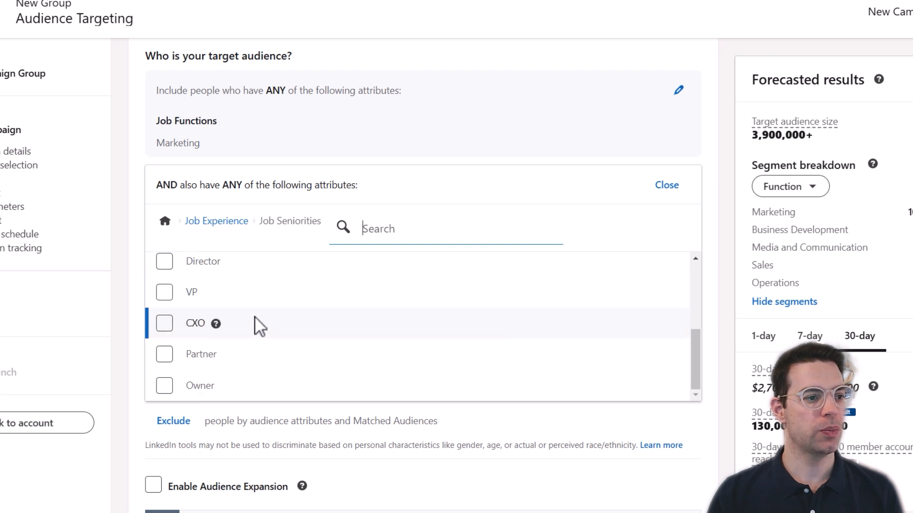
click(164, 322)
click(165, 356)
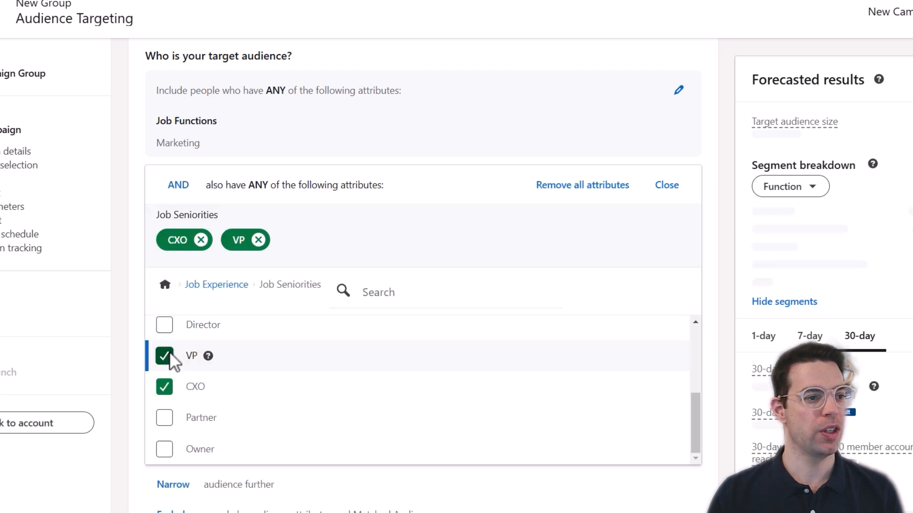
click(165, 326)
click(667, 185)
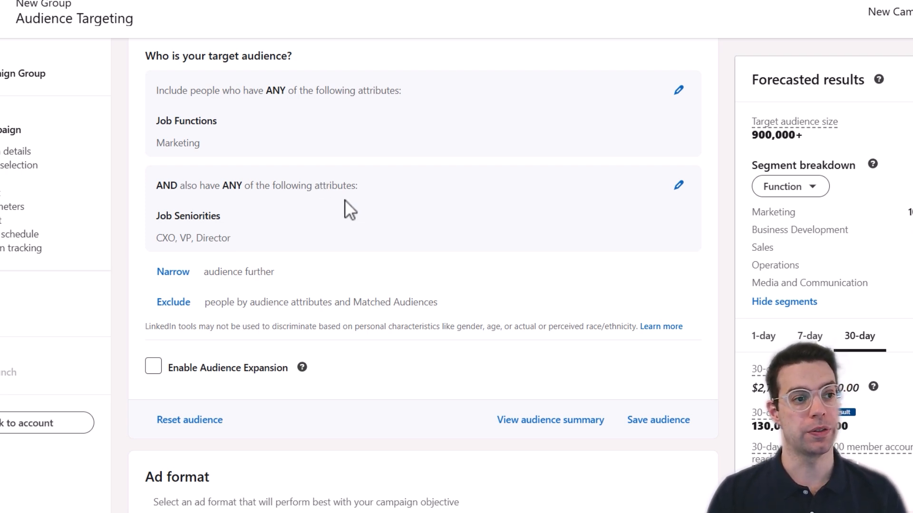
Start another narrowing condition and review the Company Revenue ranges under Company attributes.
scroll(344, 205, down, 2)
click(170, 205)
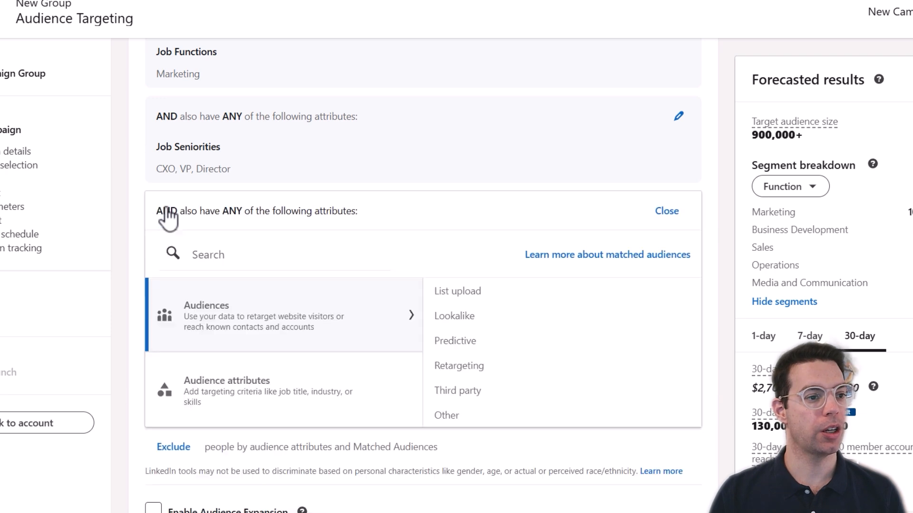
click(252, 399)
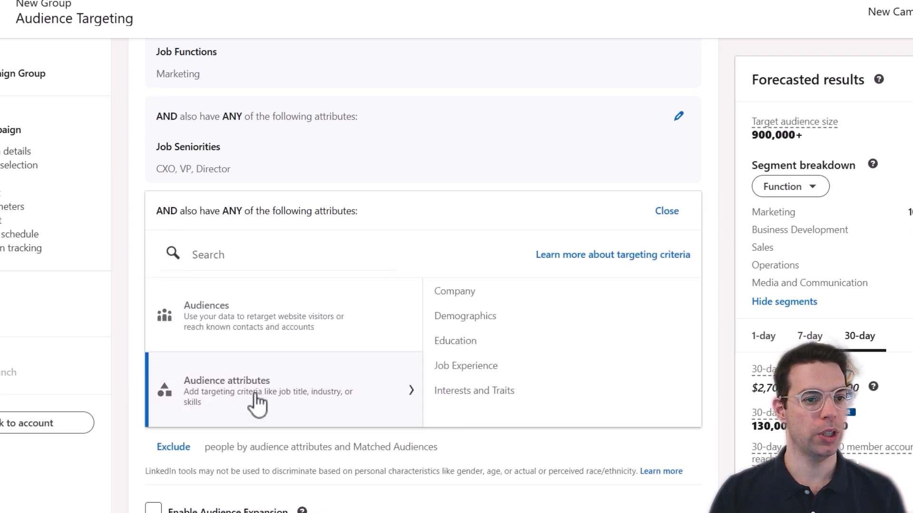
click(590, 297)
scroll(578, 307, down, 1)
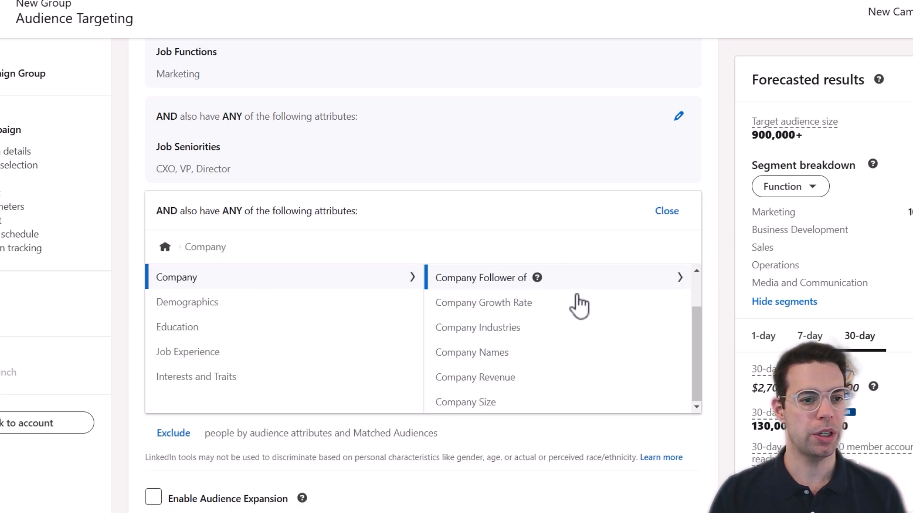
scroll(588, 325, down, 1)
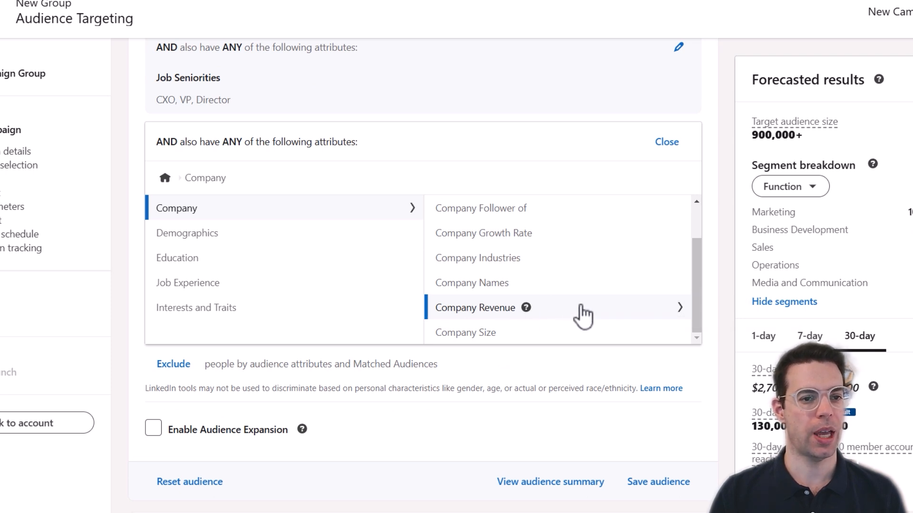
click(582, 315)
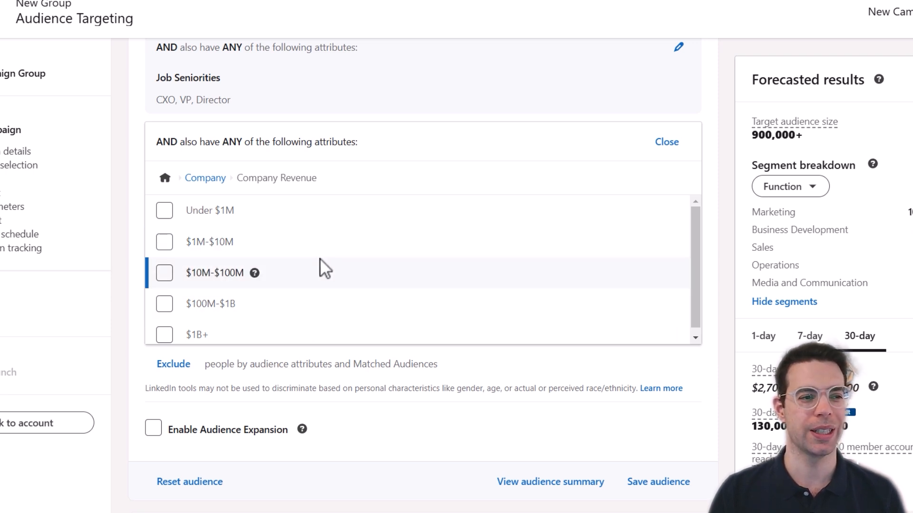
click(208, 180)
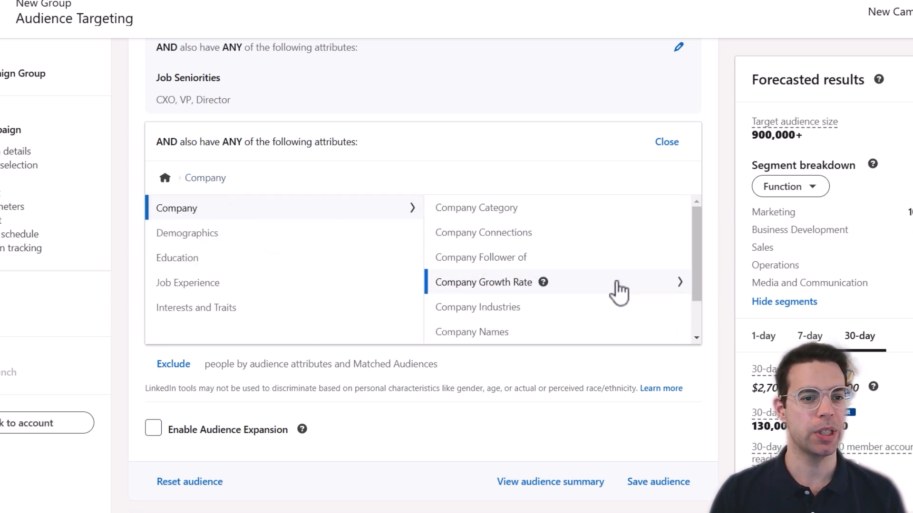
Limit Company Size to 51-200, 201-500 and 501-1000 employees.
scroll(617, 285, down, 1)
click(466, 340)
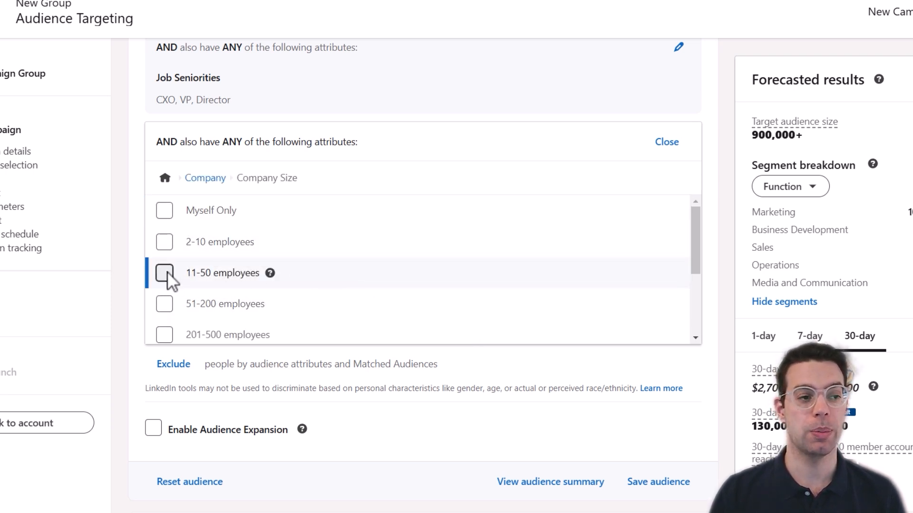
scroll(167, 276, down, 2)
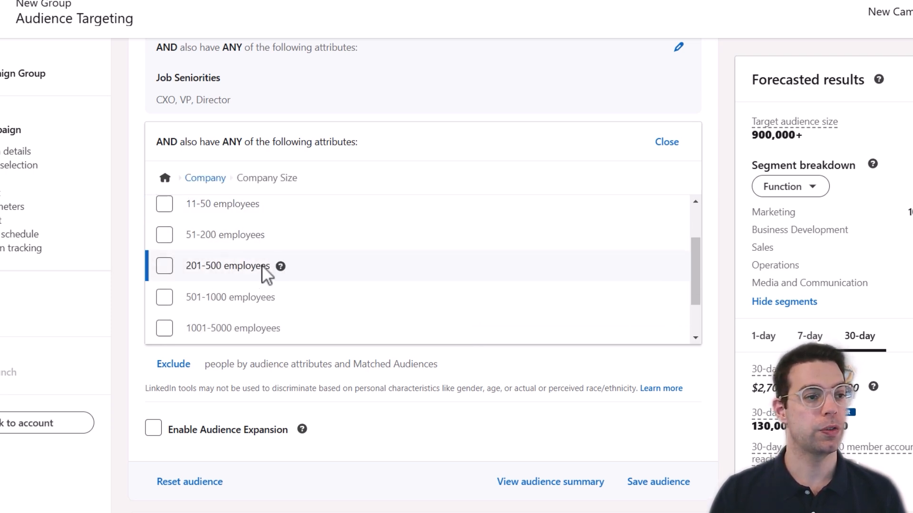
click(167, 236)
click(165, 330)
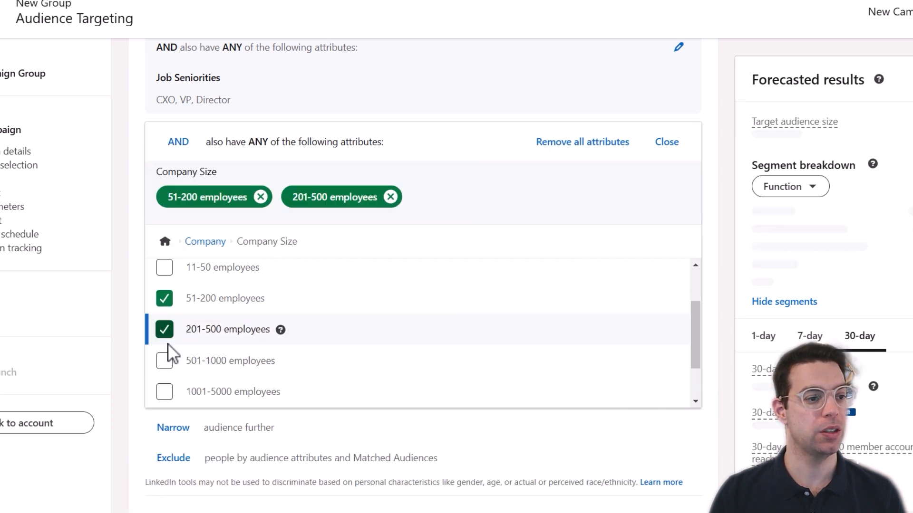
click(164, 362)
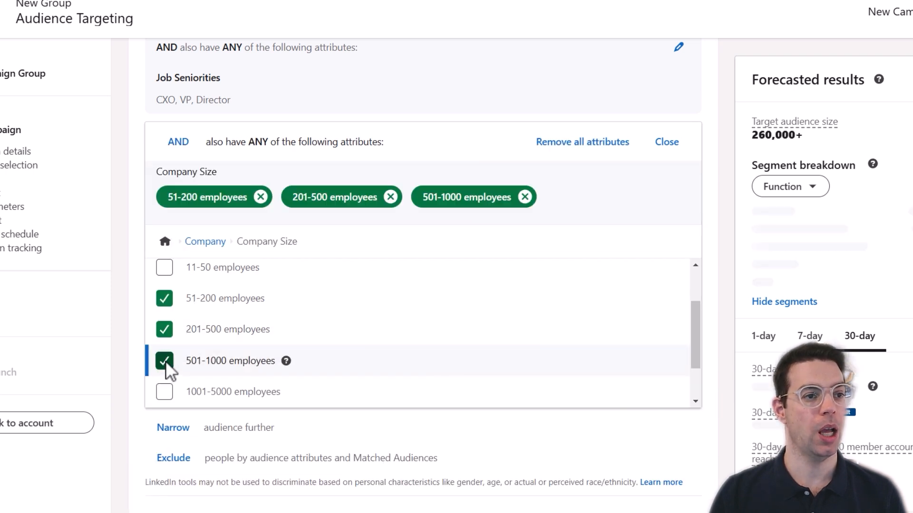
click(667, 143)
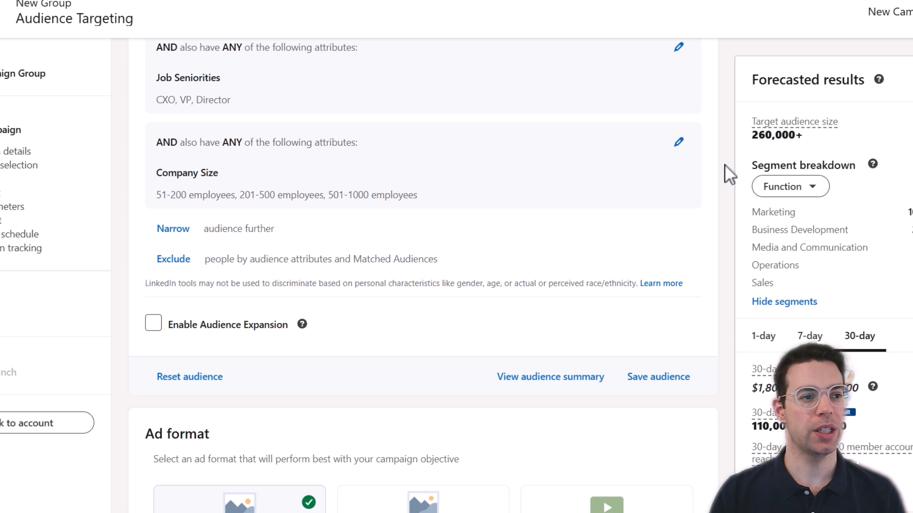
Add a narrowing condition and browse the Technology, Information and Media industry subcategories.
click(173, 229)
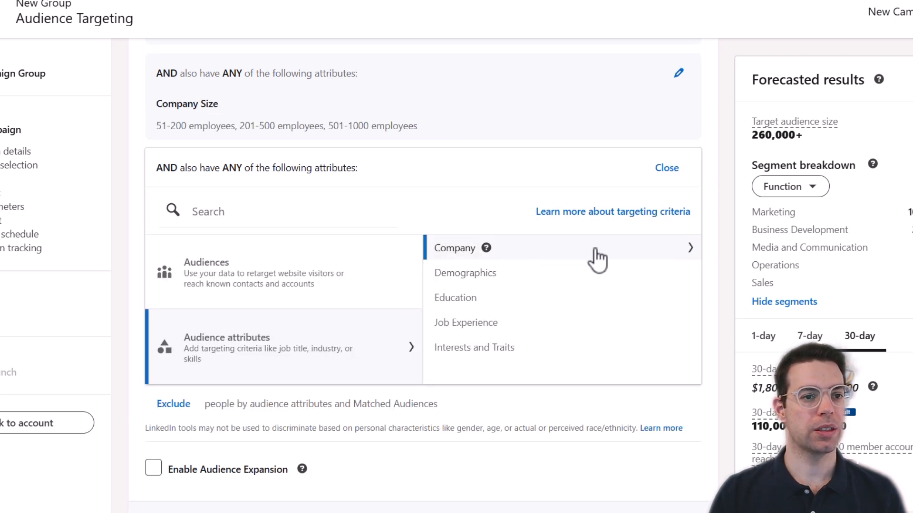
click(616, 259)
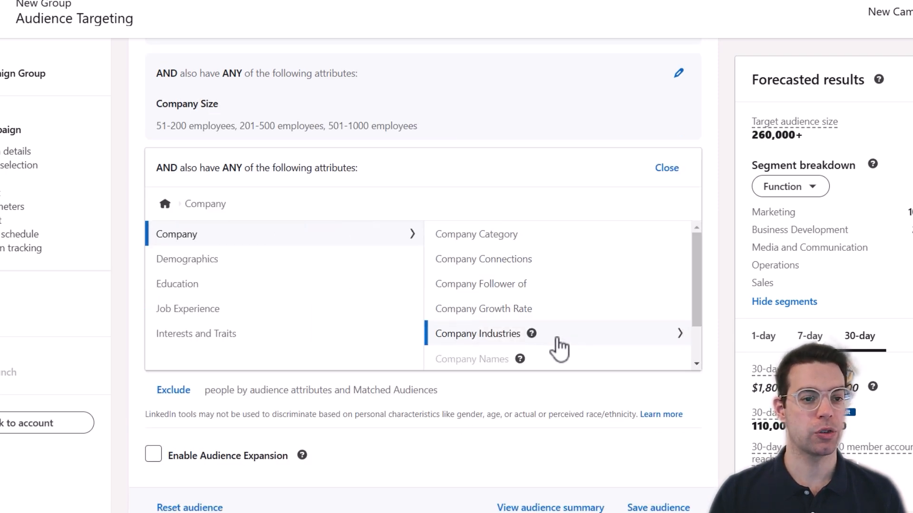
click(489, 335)
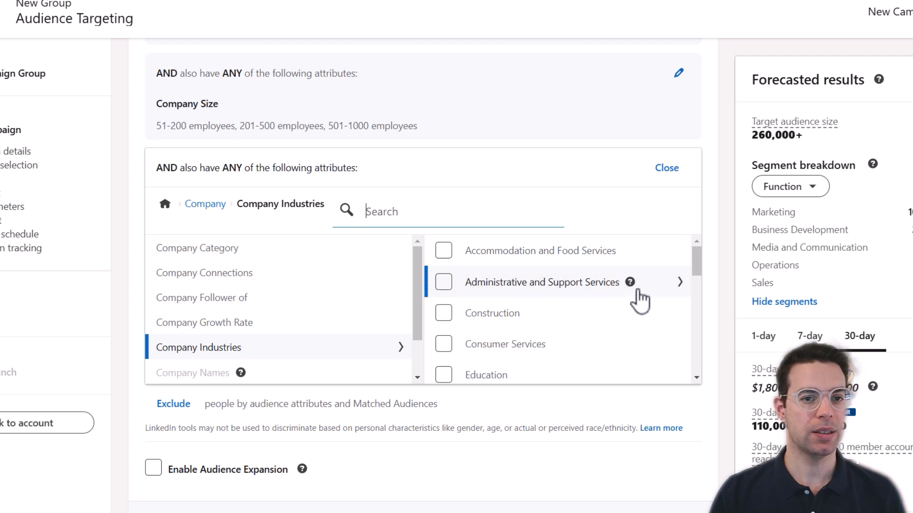
scroll(698, 261, down, 2)
drag(708, 278, 725, 364)
click(654, 296)
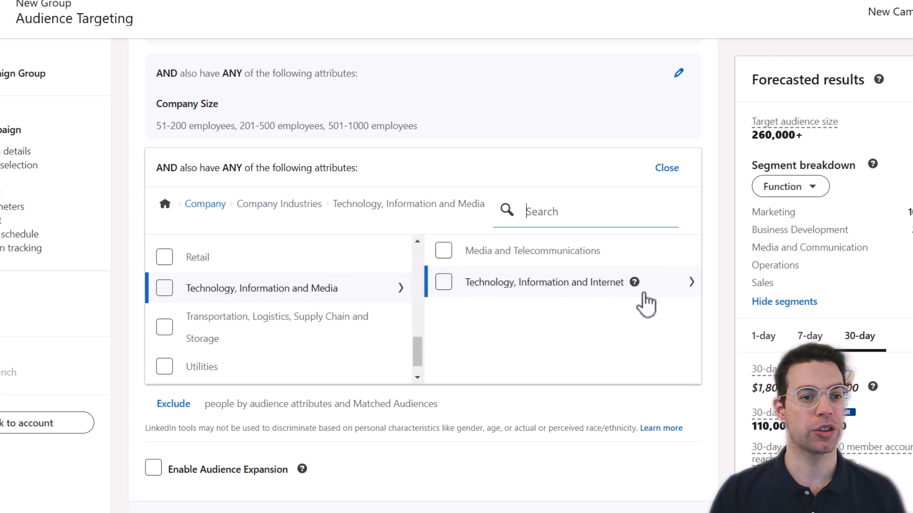
click(658, 264)
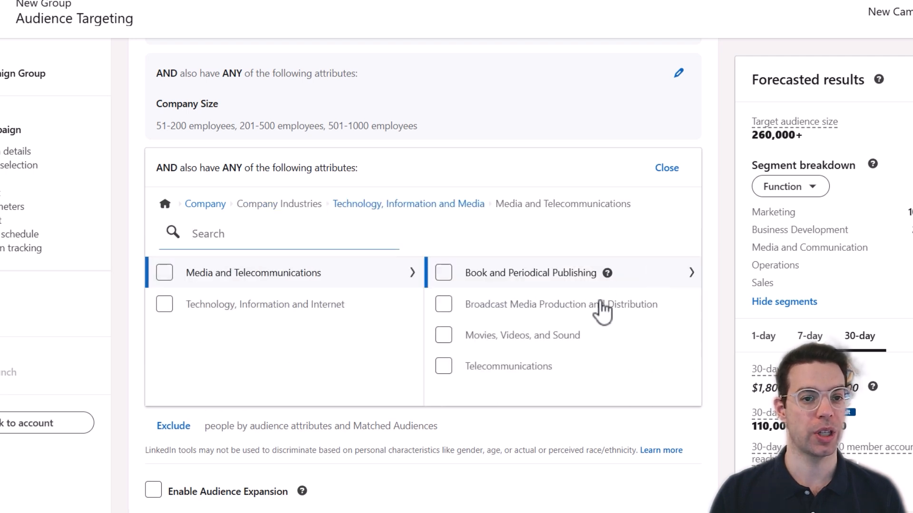
click(649, 276)
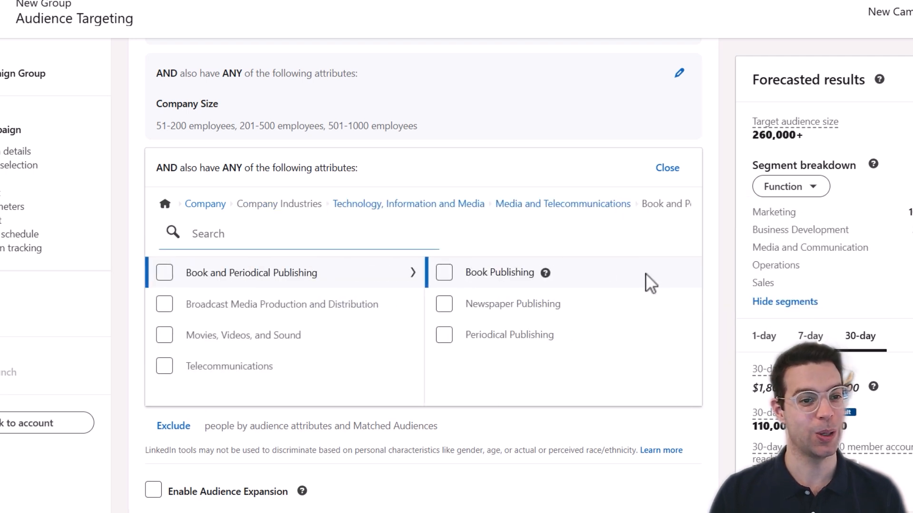
click(454, 205)
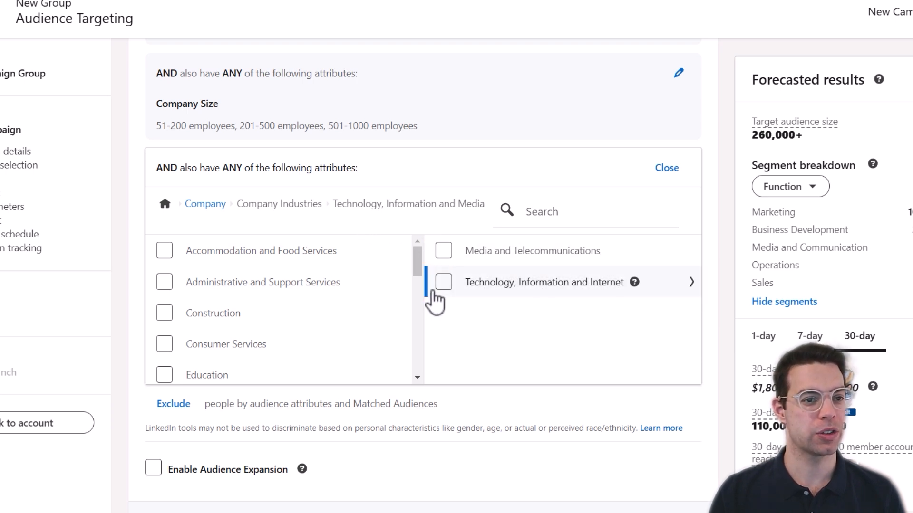
Target the Technology, Information and Media and Professional Services industries.
drag(418, 264, 428, 368)
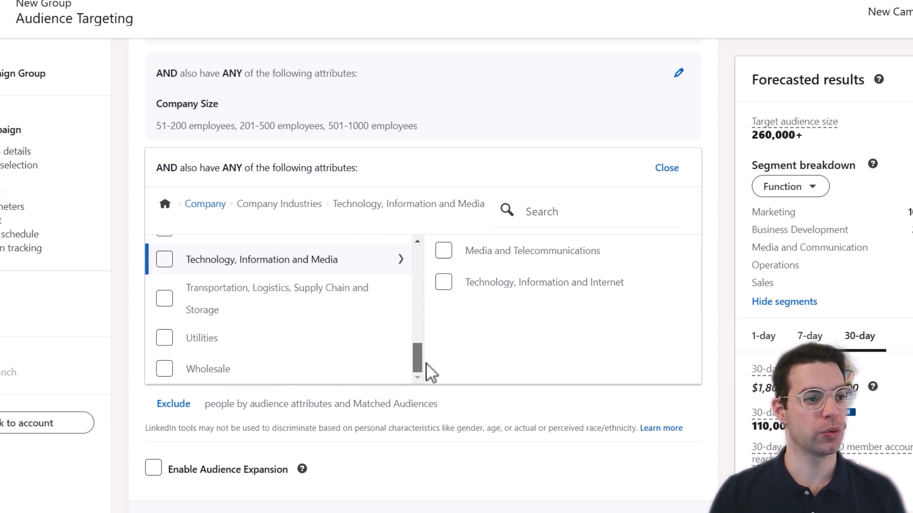
scroll(266, 257, up, 2)
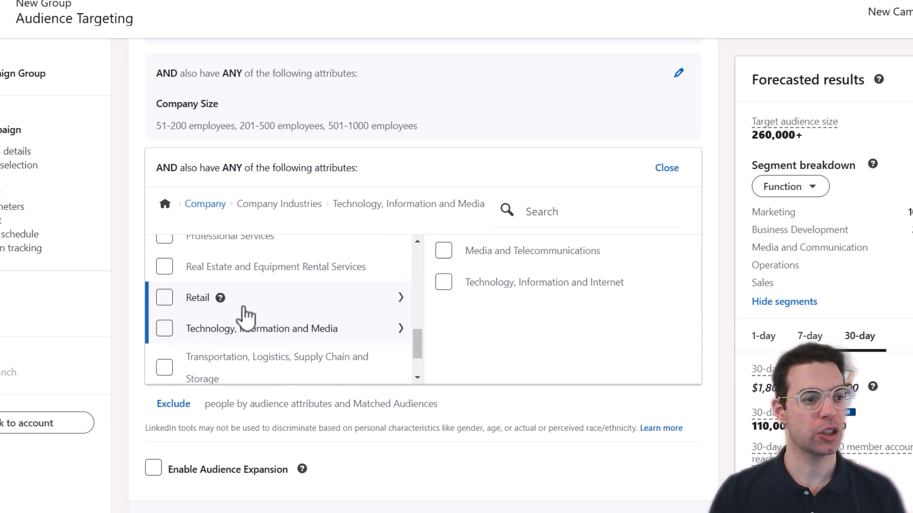
click(165, 329)
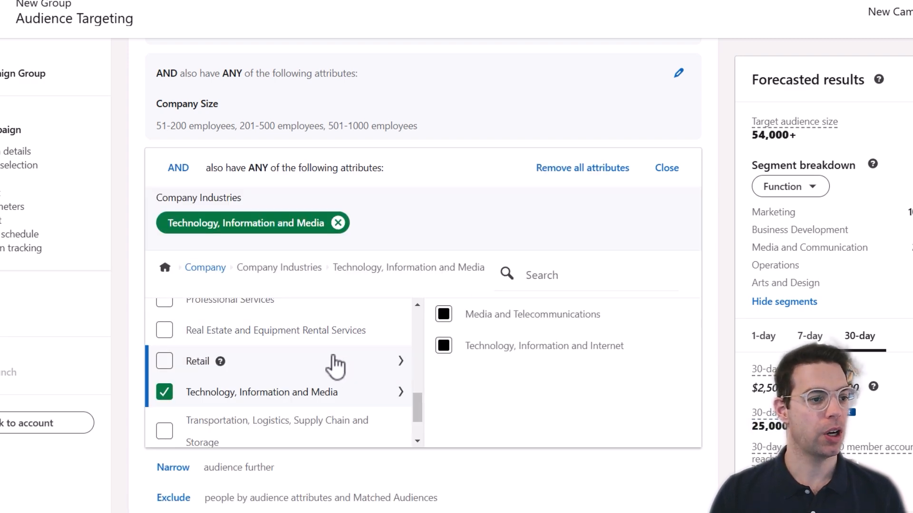
scroll(337, 361, down, 2)
scroll(335, 361, down, 2)
scroll(316, 342, up, 4)
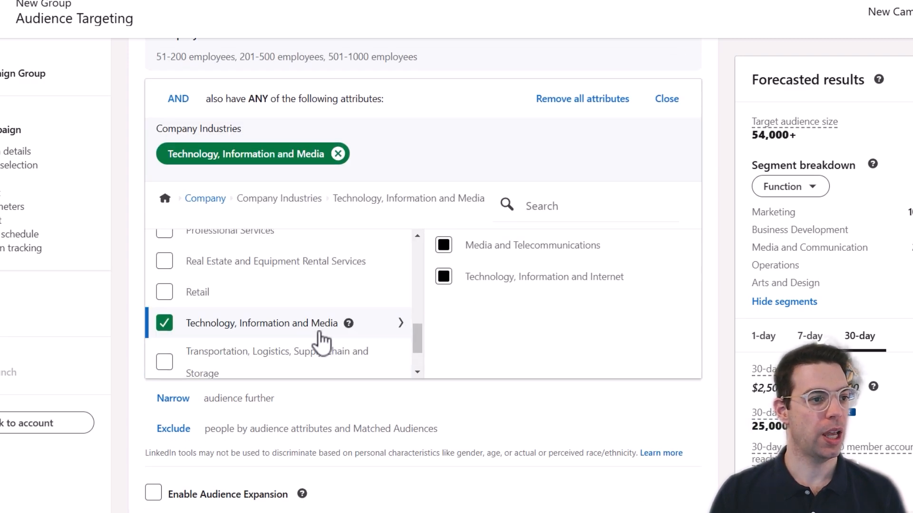
click(164, 299)
click(708, 186)
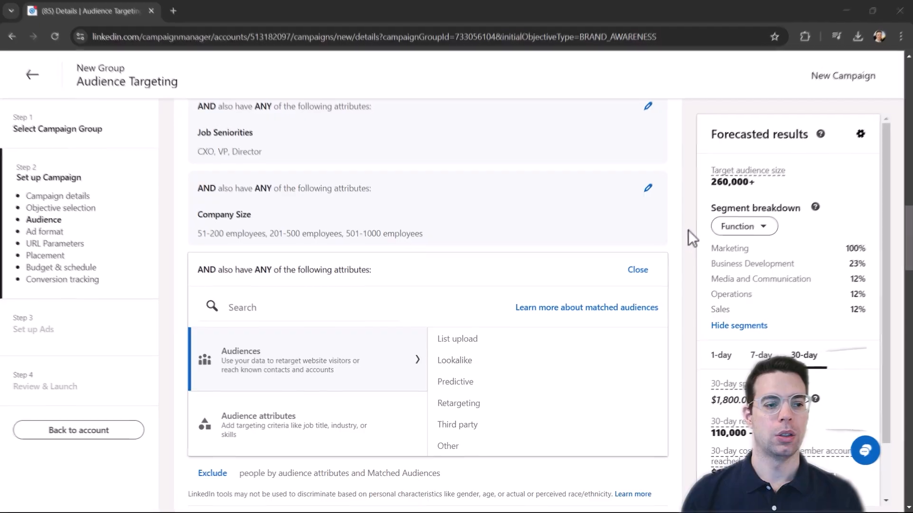
Narrow by the B2B Marketing and B2B Marketing Strategy member skills.
click(311, 429)
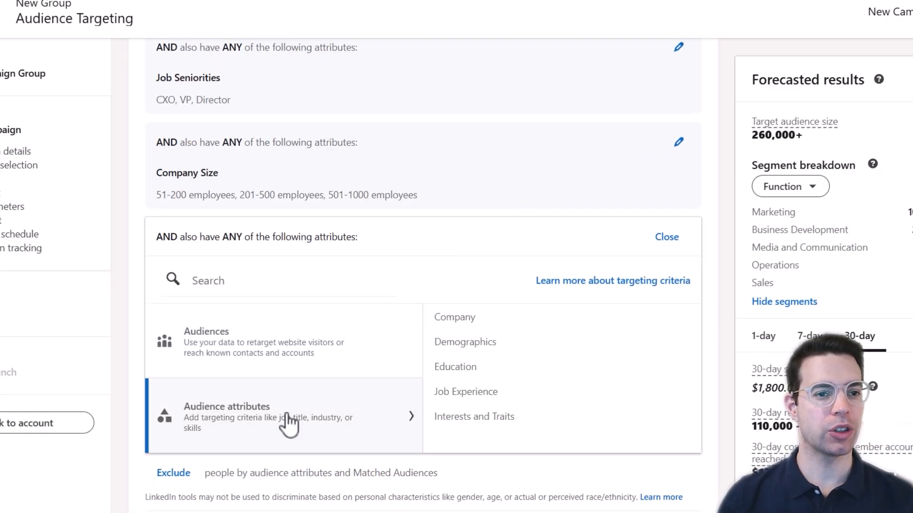
click(537, 391)
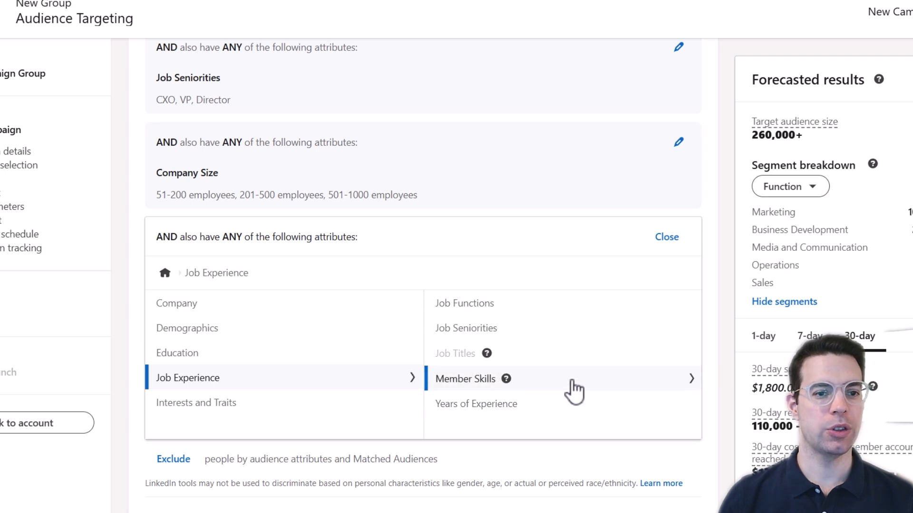
click(574, 391)
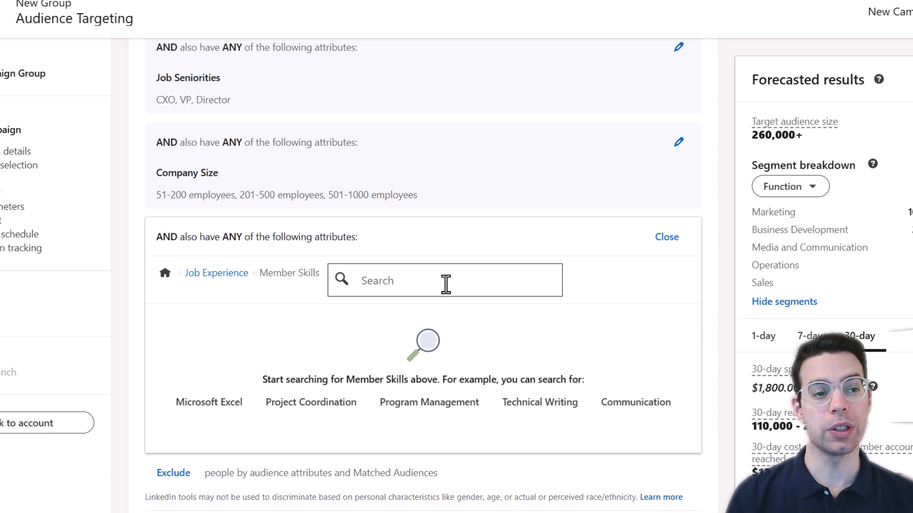
text(b2b marketing)
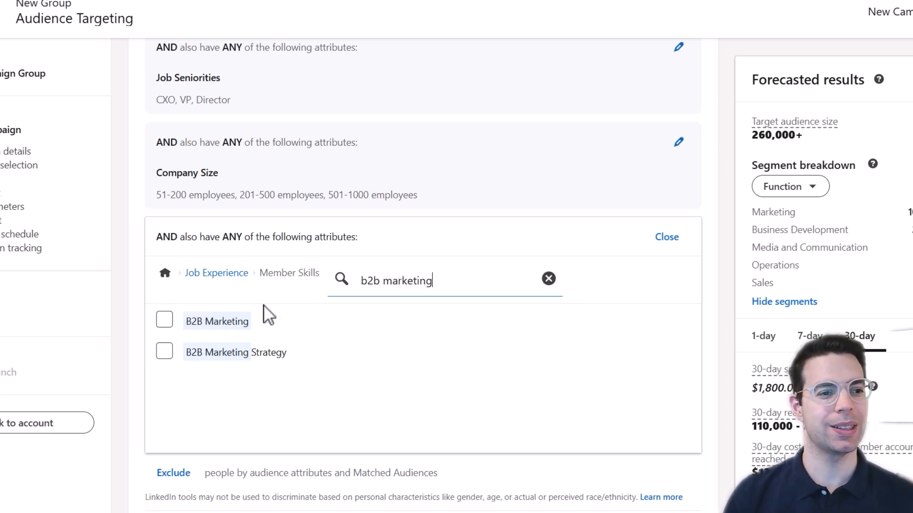
click(165, 320)
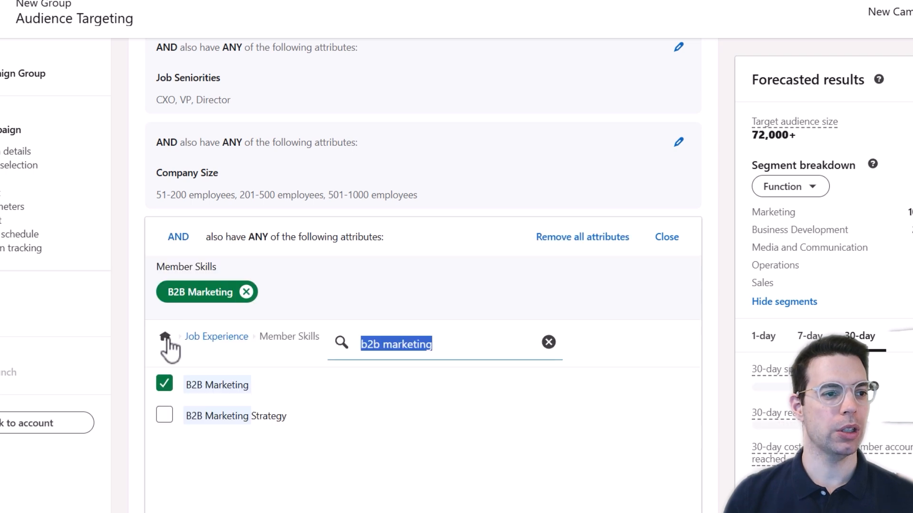
click(167, 420)
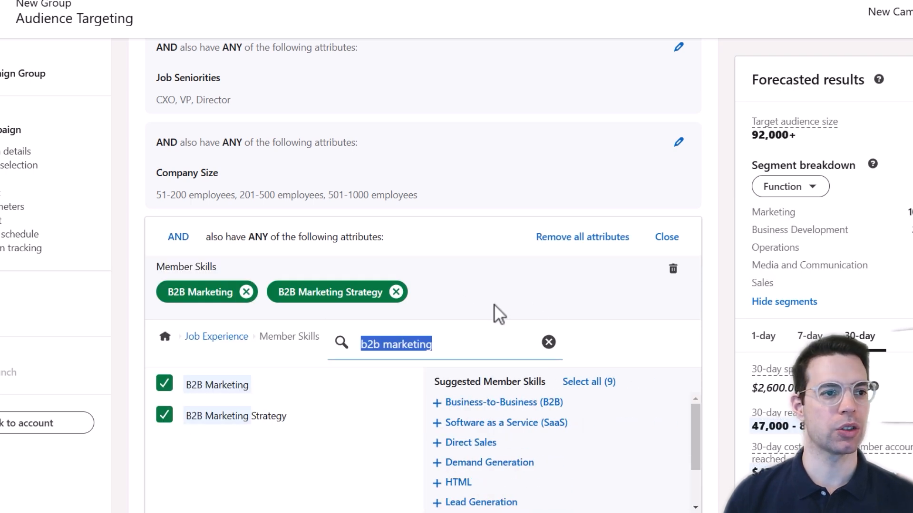
In a new narrowing condition, search 'demand' and add the Demand Generation skill.
text(deman)
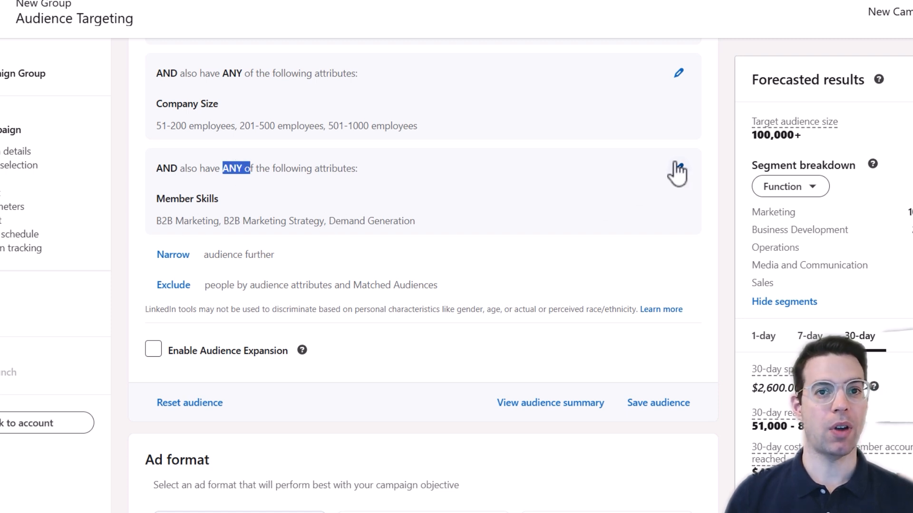
click(176, 255)
click(277, 434)
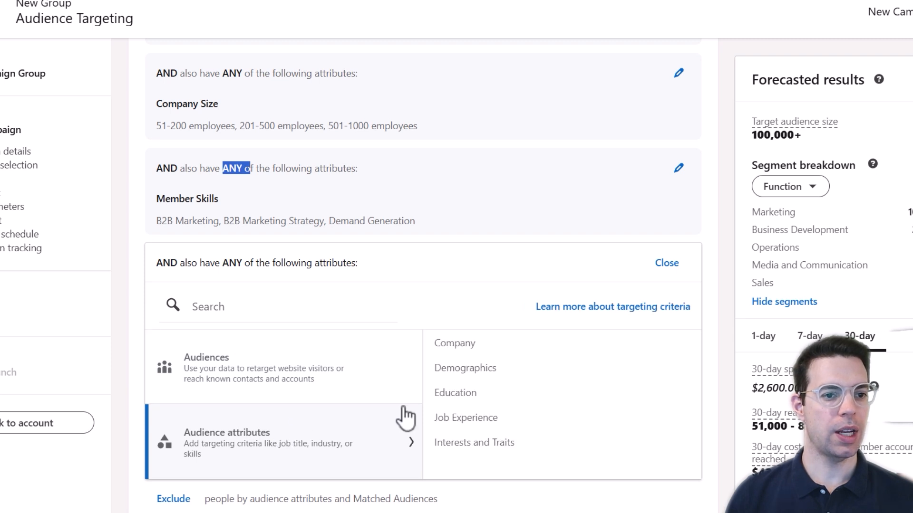
click(592, 418)
click(594, 414)
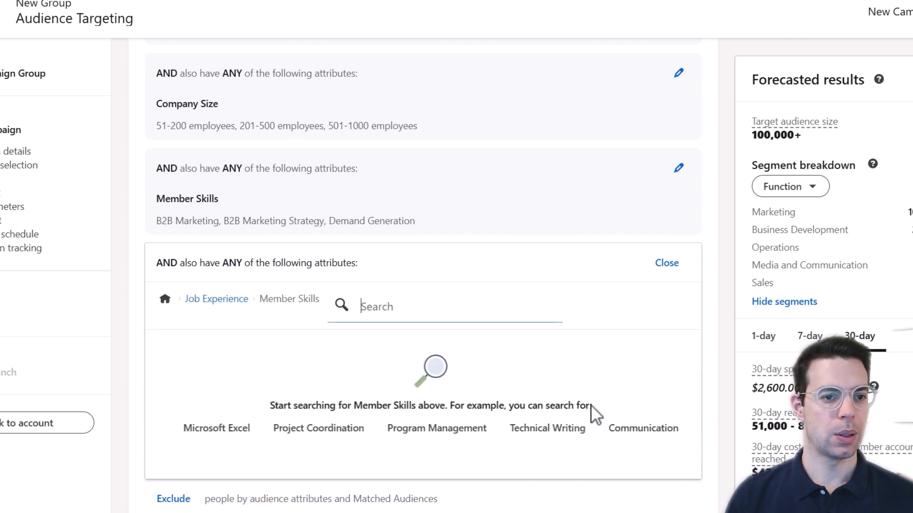
text(demand)
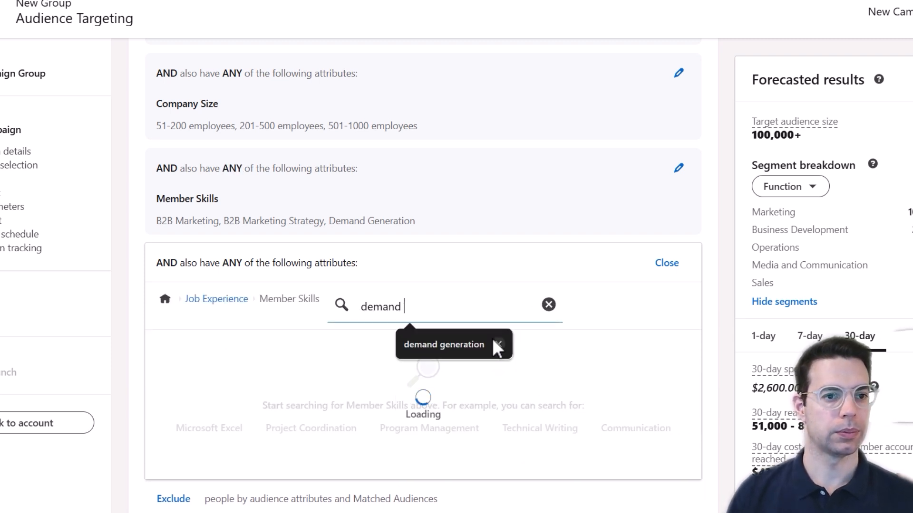
click(492, 337)
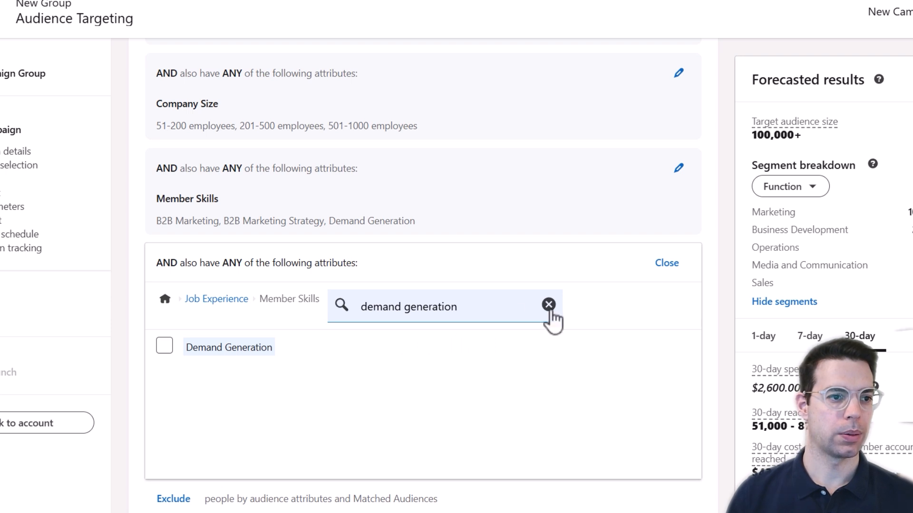
click(164, 346)
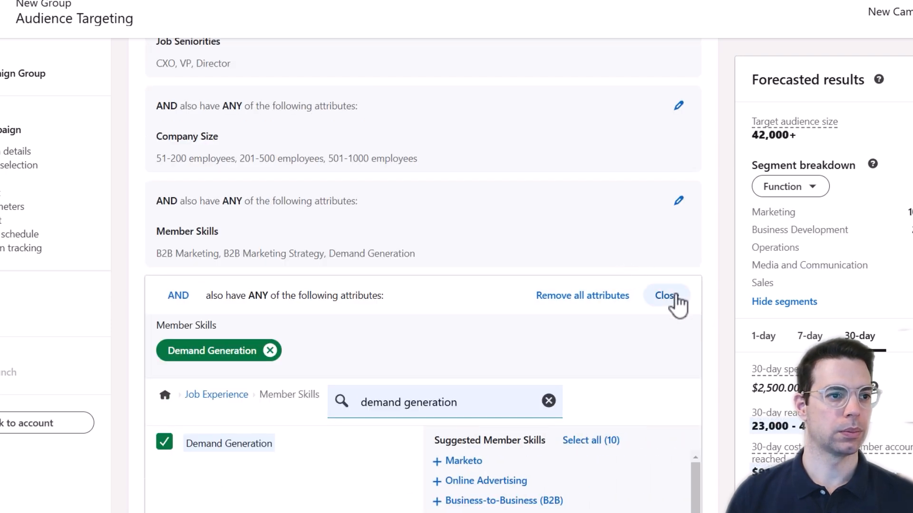
click(667, 295)
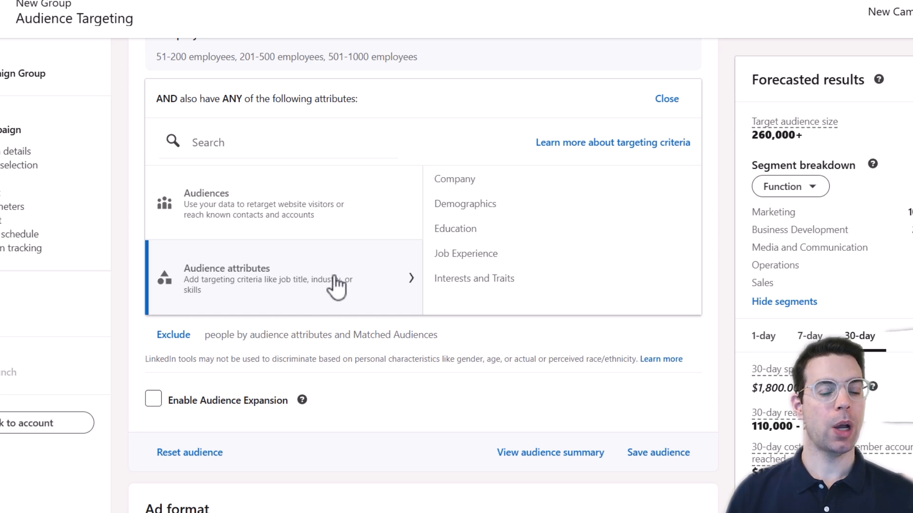
Search member groups for 'cmo' and add CMO Executive Network, CMO Insight, CMO Roundtable and CMOS/CCD Image Sensor Group.
click(593, 286)
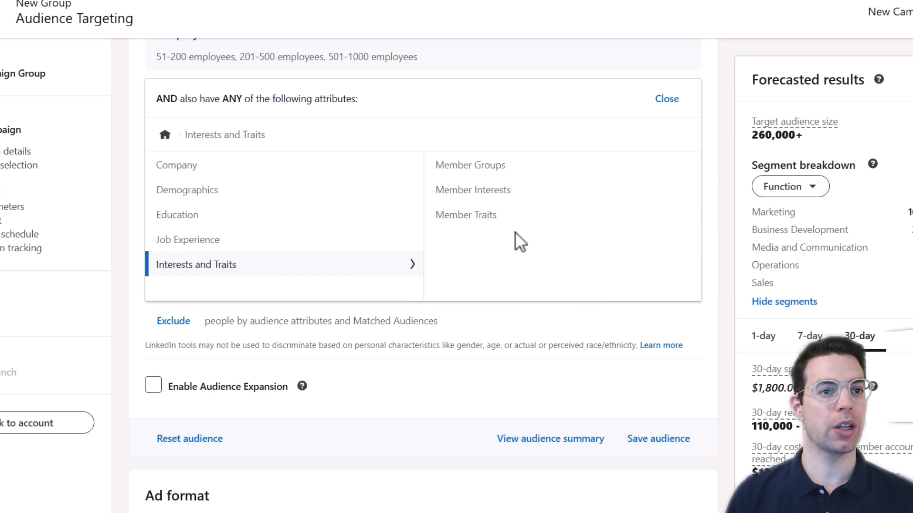
click(546, 180)
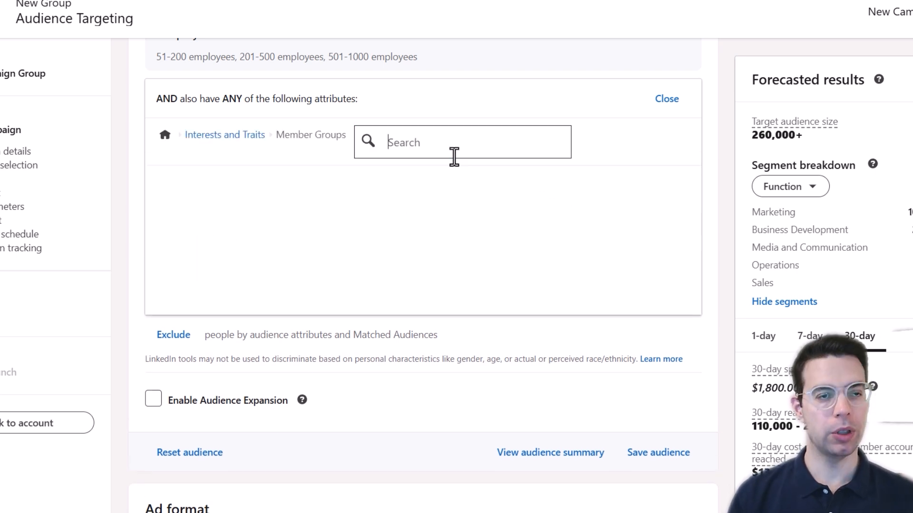
text(cmo)
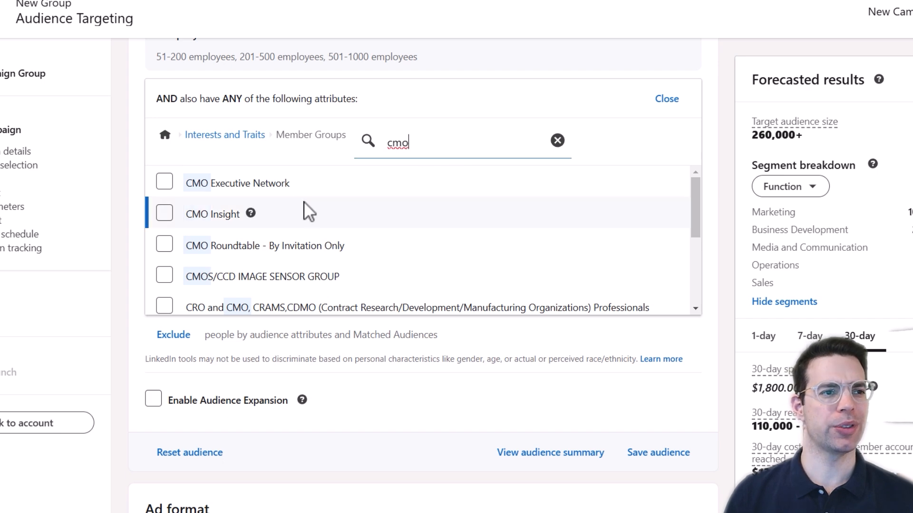
click(166, 185)
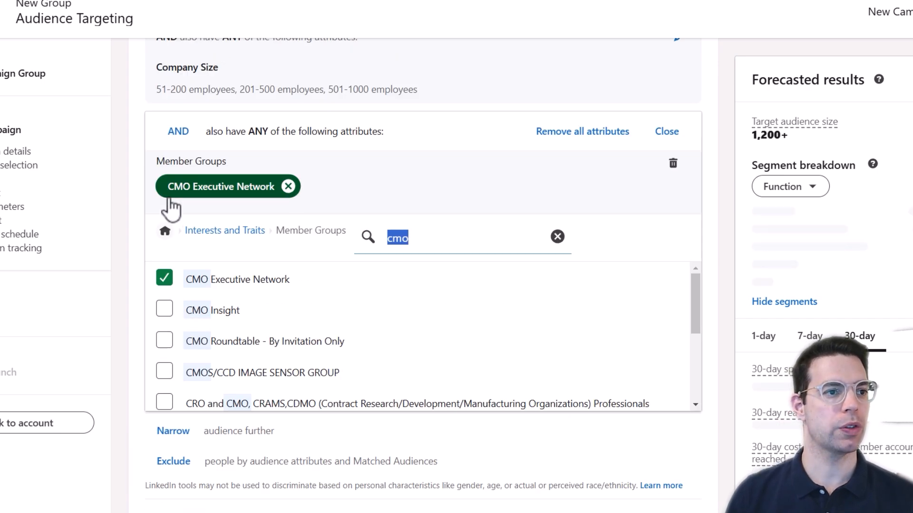
click(164, 309)
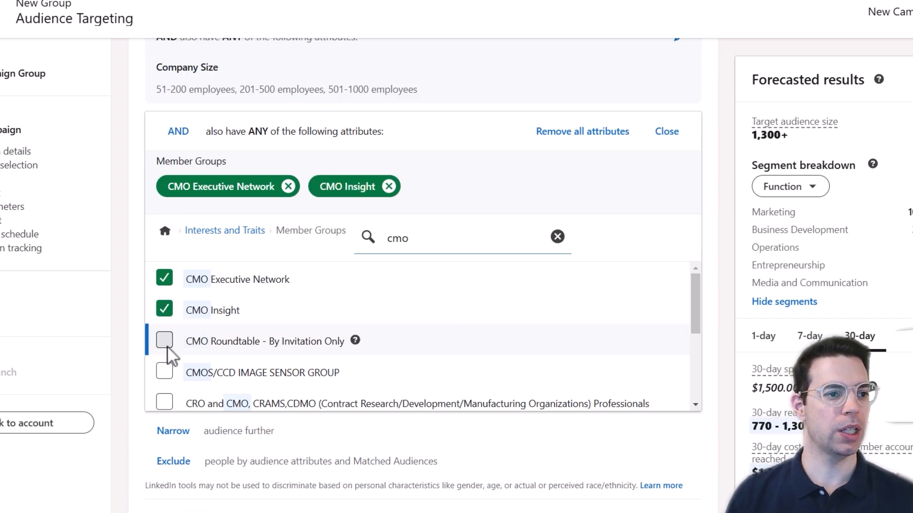
click(164, 340)
click(164, 373)
Add CRO and CMO professionals, CMO Outsourcing & Management, Chief Marketing Officer (CMO) Network and Marketing Executive Network.
scroll(204, 352, down, 1)
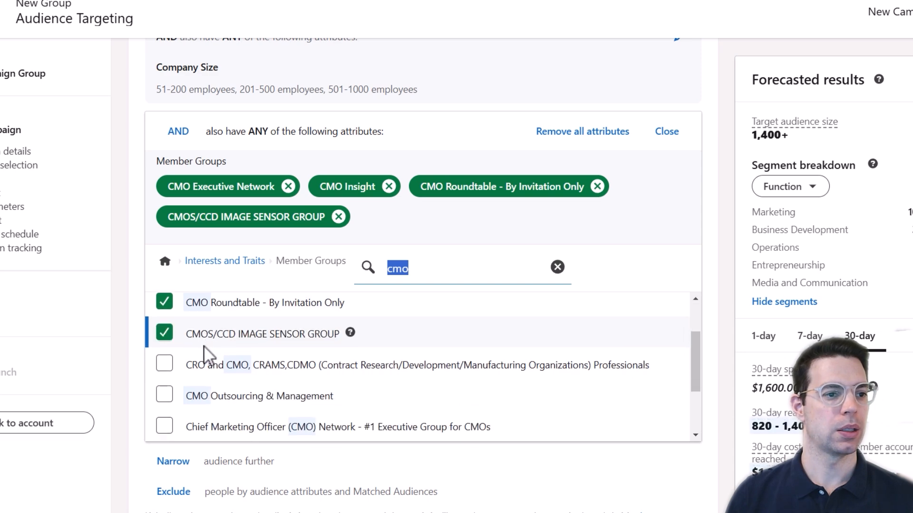
scroll(203, 347, down, 2)
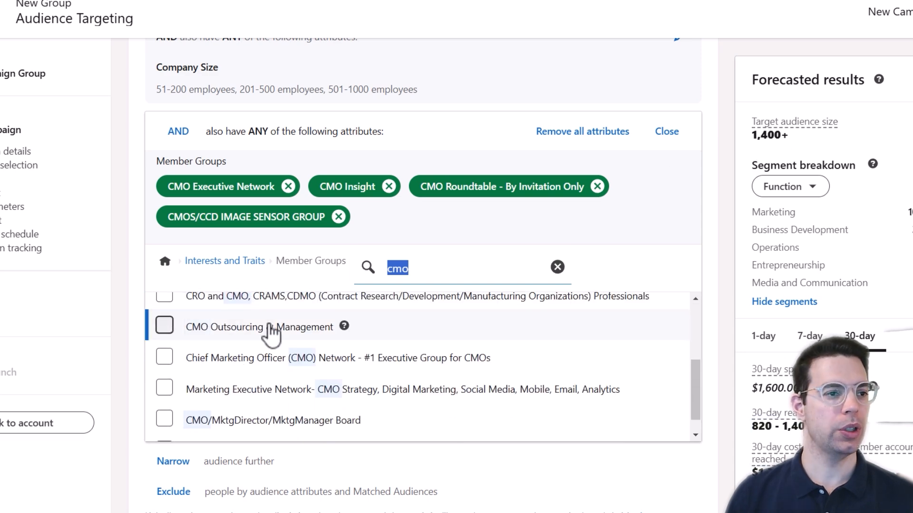
click(161, 298)
click(164, 357)
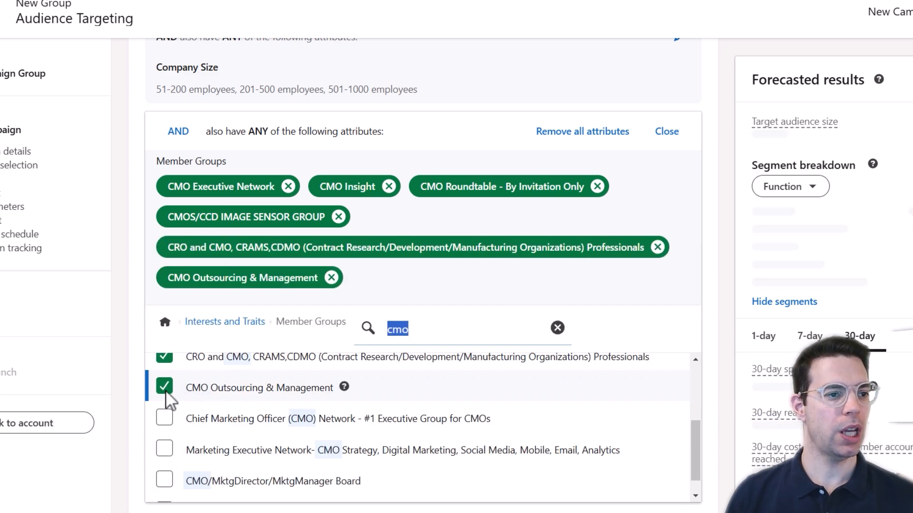
click(164, 418)
click(165, 480)
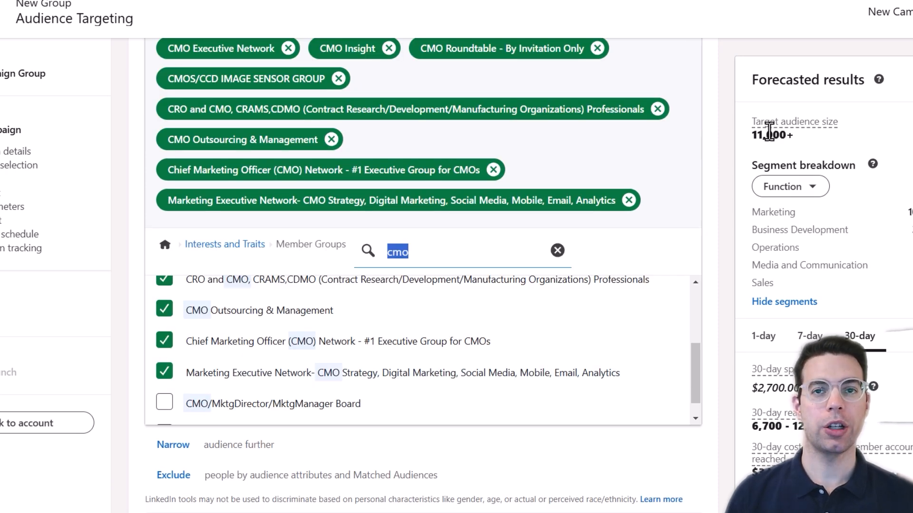
scroll(595, 178, up, 7)
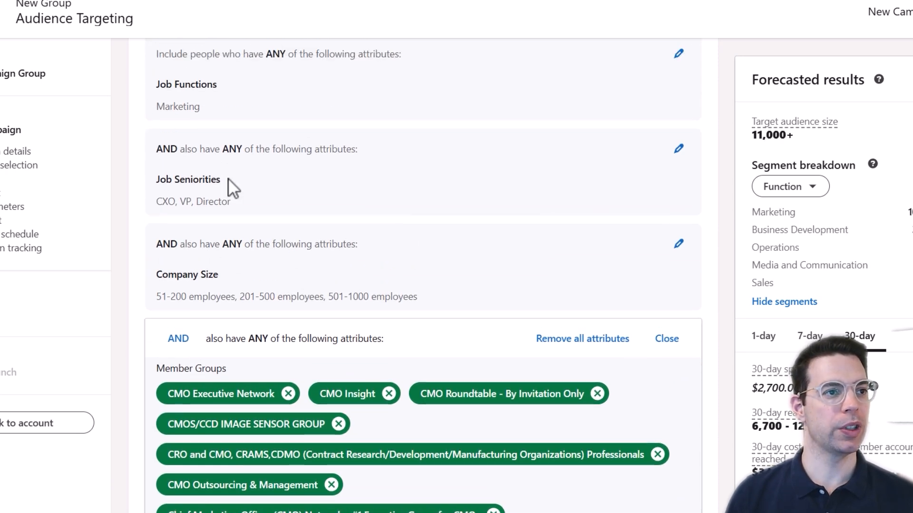
scroll(233, 188, up, 2)
scroll(390, 253, down, 10)
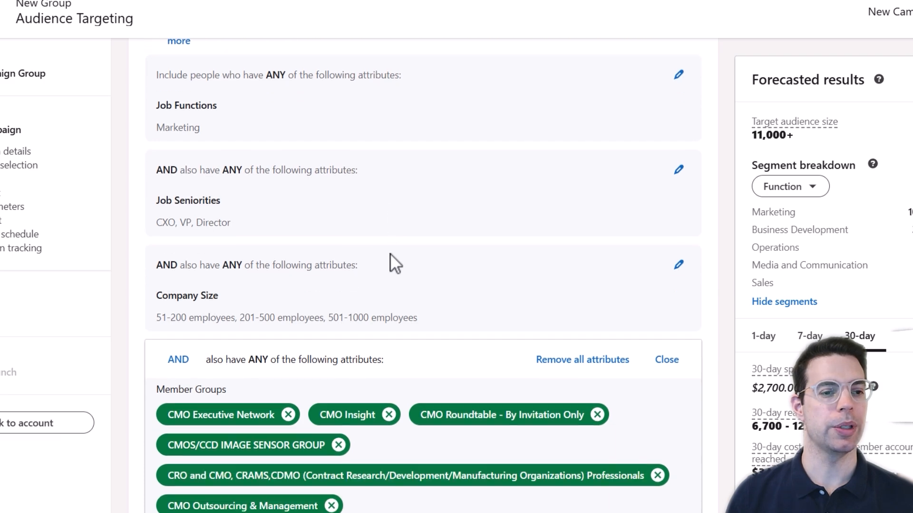
Search service interests for 'marketing' and target the Marketing Strategies interest.
click(551, 212)
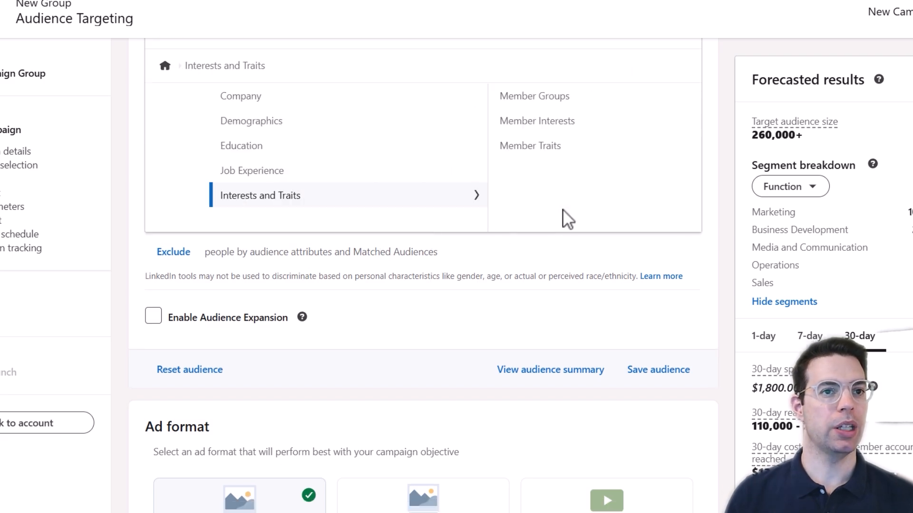
click(549, 122)
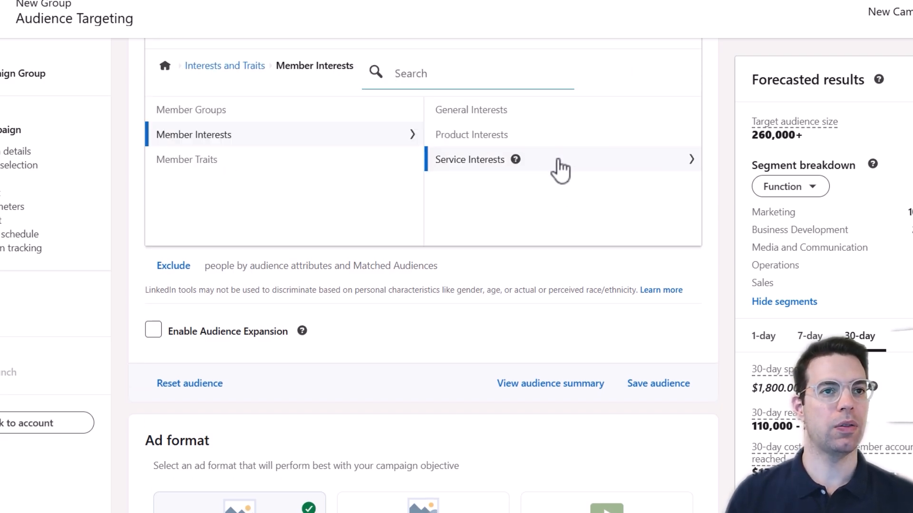
click(560, 165)
click(472, 74)
text(marketing)
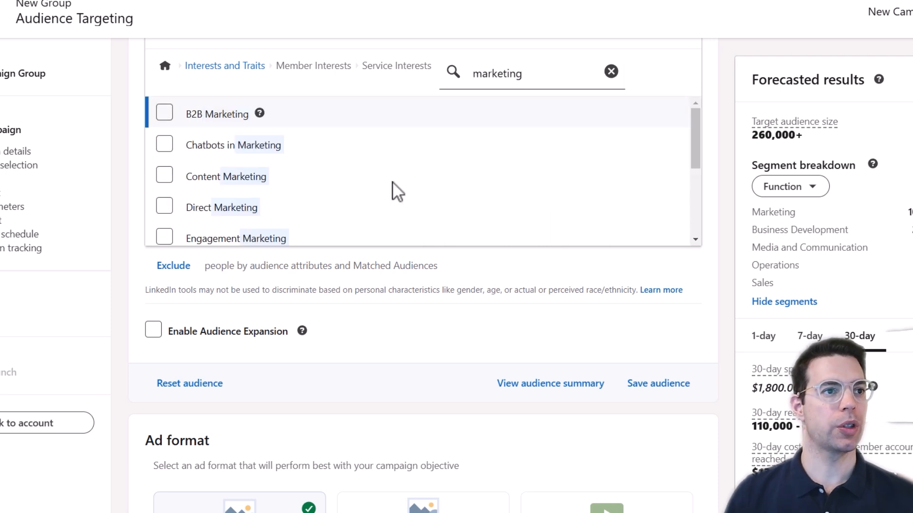
scroll(326, 220, down, 3)
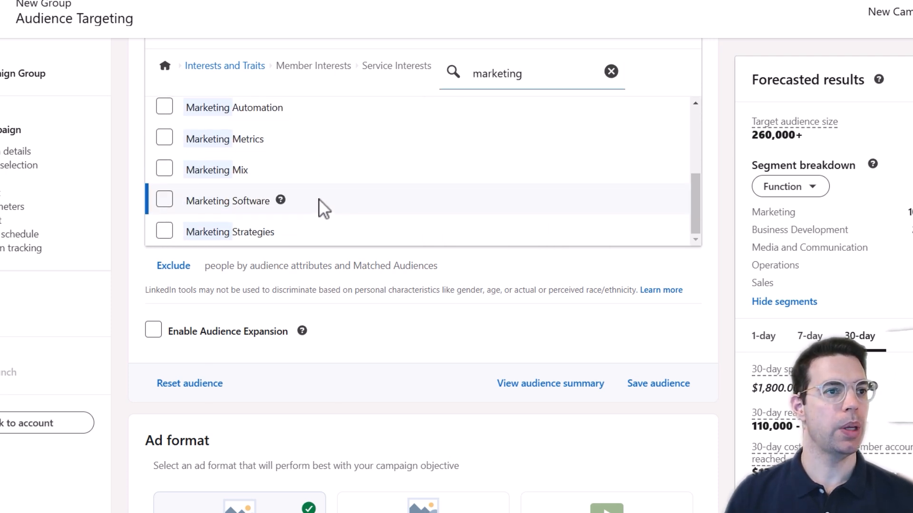
click(165, 231)
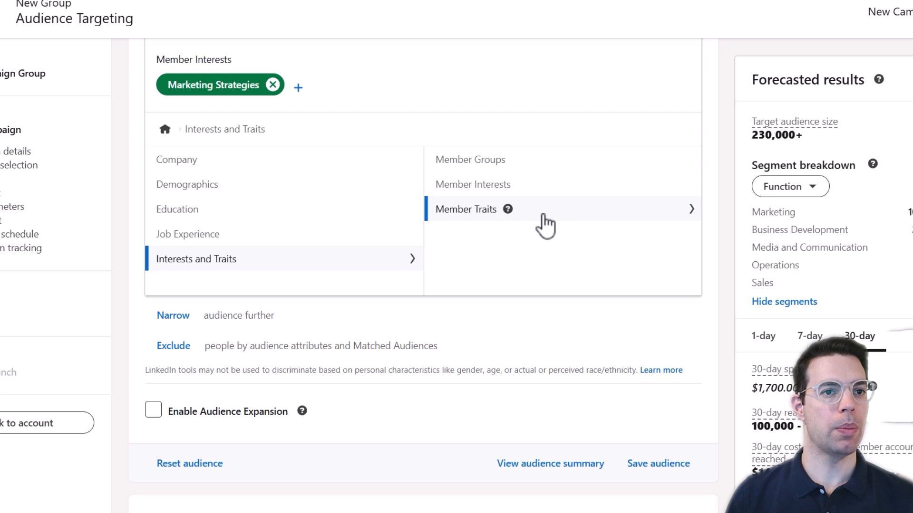
Review member traits, age, gender and education options, then open Years of Experience.
click(541, 213)
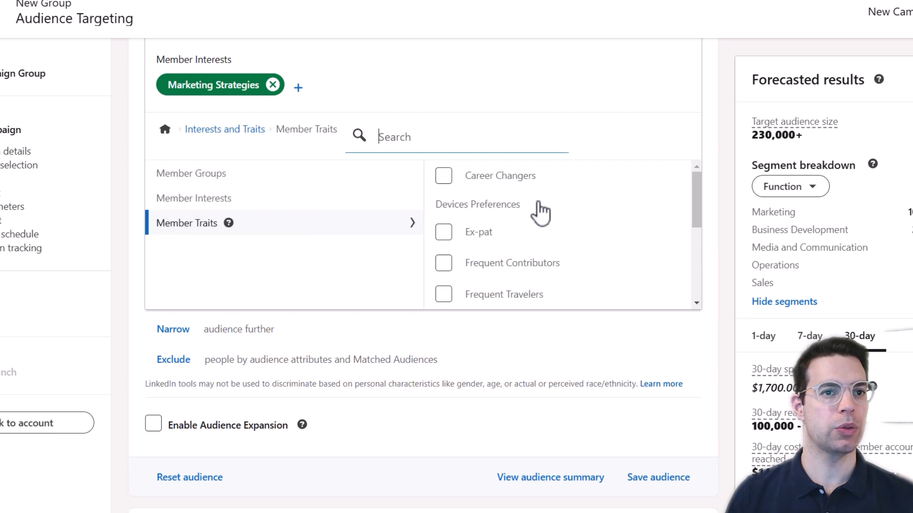
scroll(570, 245, down, 3)
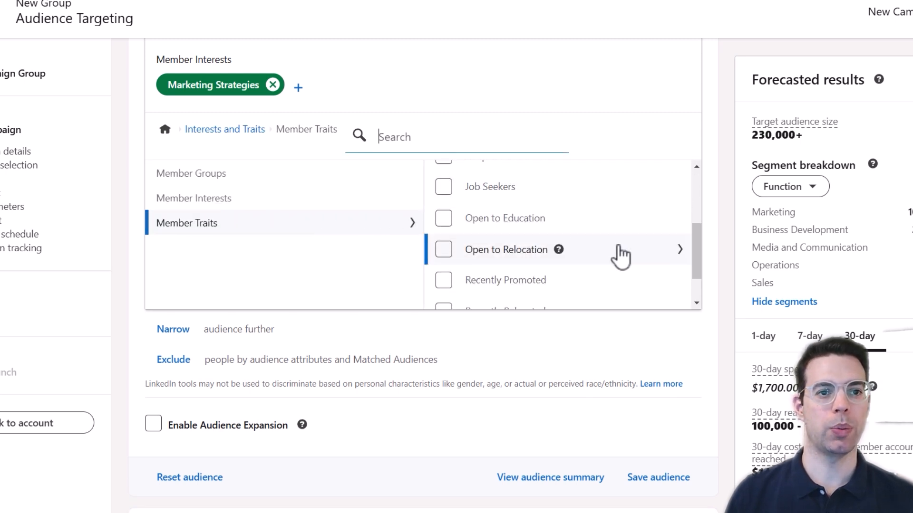
scroll(620, 257, down, 1)
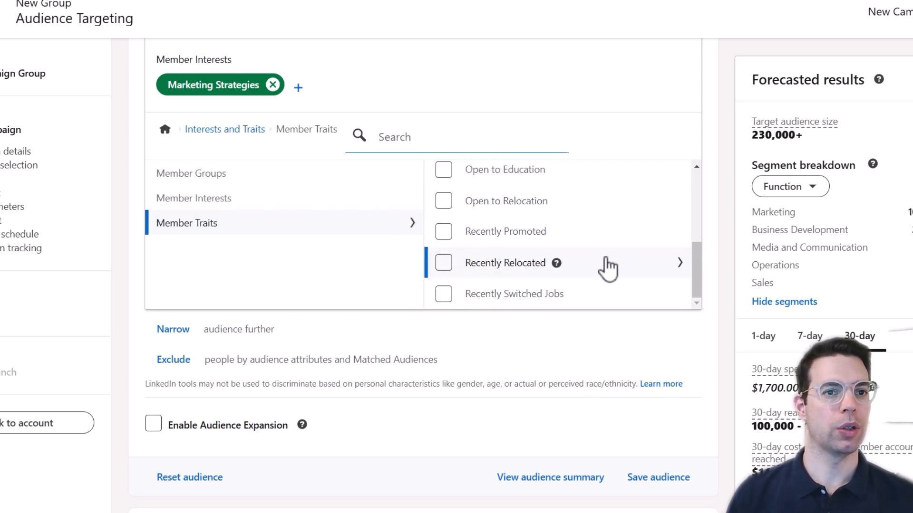
click(225, 129)
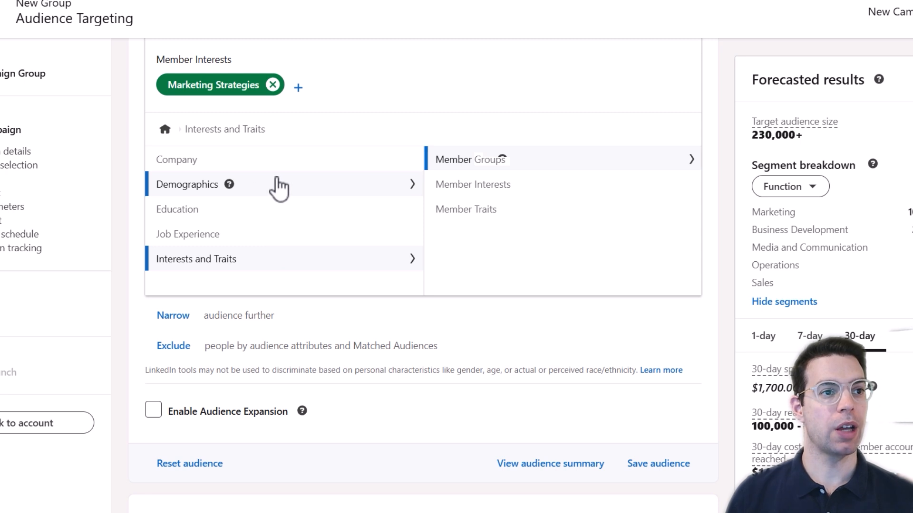
click(279, 185)
click(590, 165)
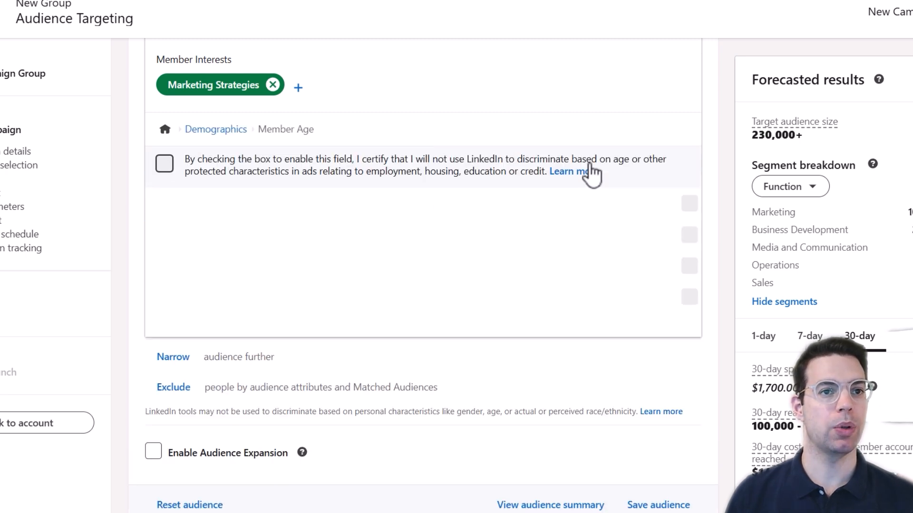
click(217, 129)
click(585, 195)
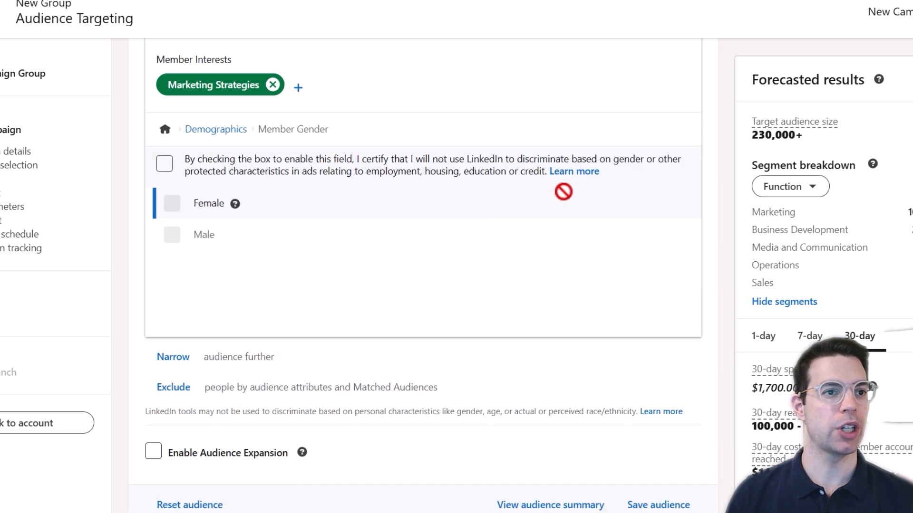
click(215, 130)
click(332, 217)
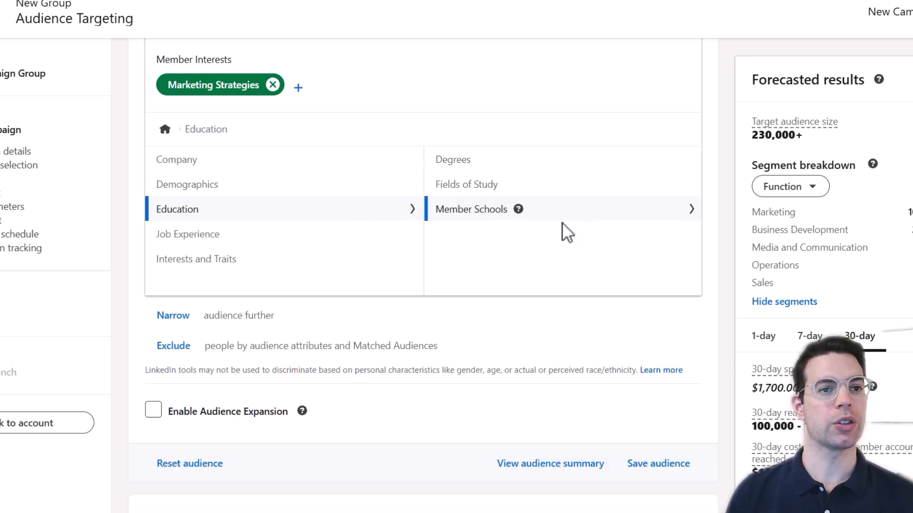
click(257, 237)
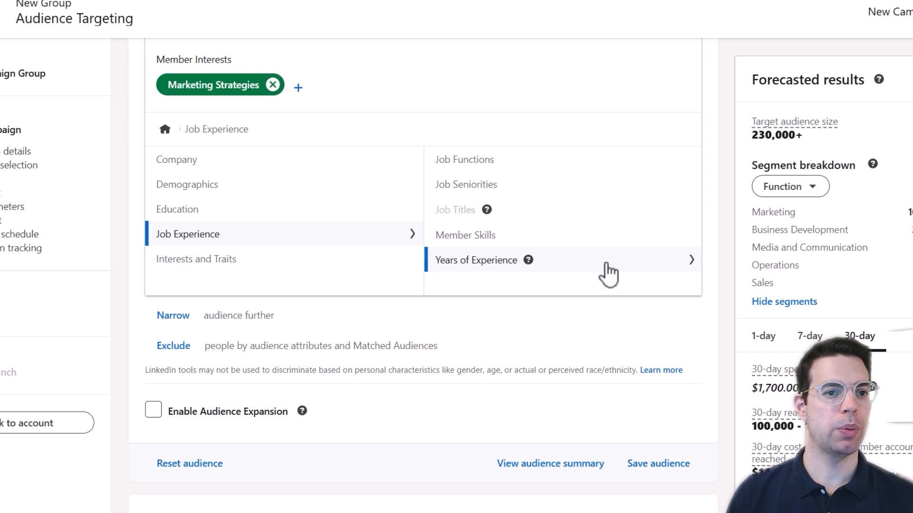
click(609, 270)
Set minimum experience to 6 years and combine it with the interest using AND.
click(307, 164)
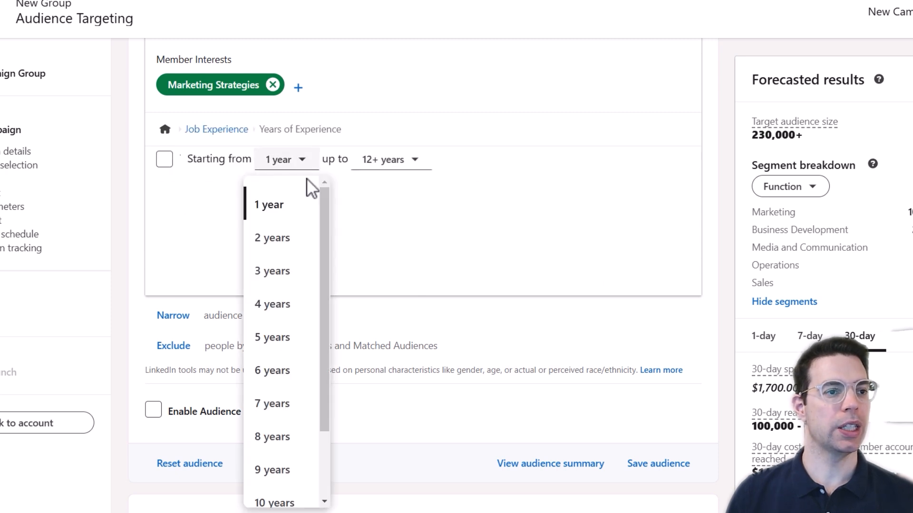
scroll(287, 276, down, 2)
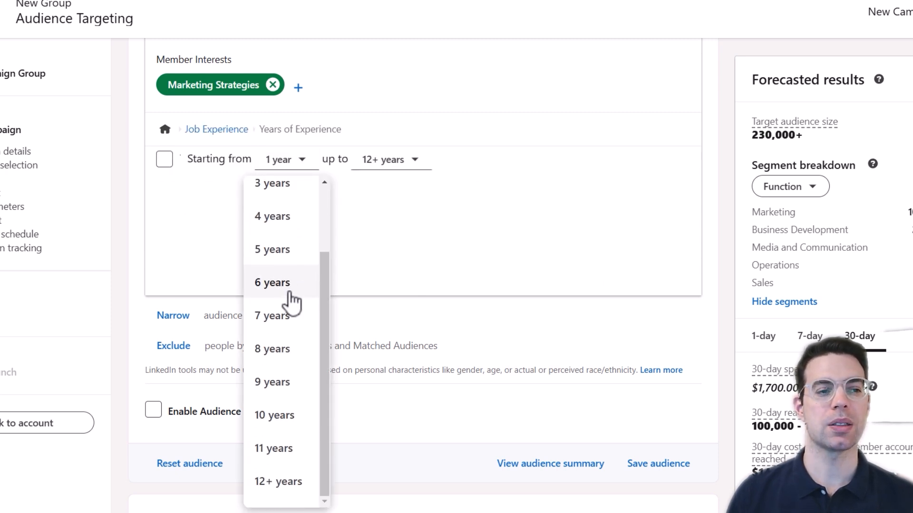
click(290, 285)
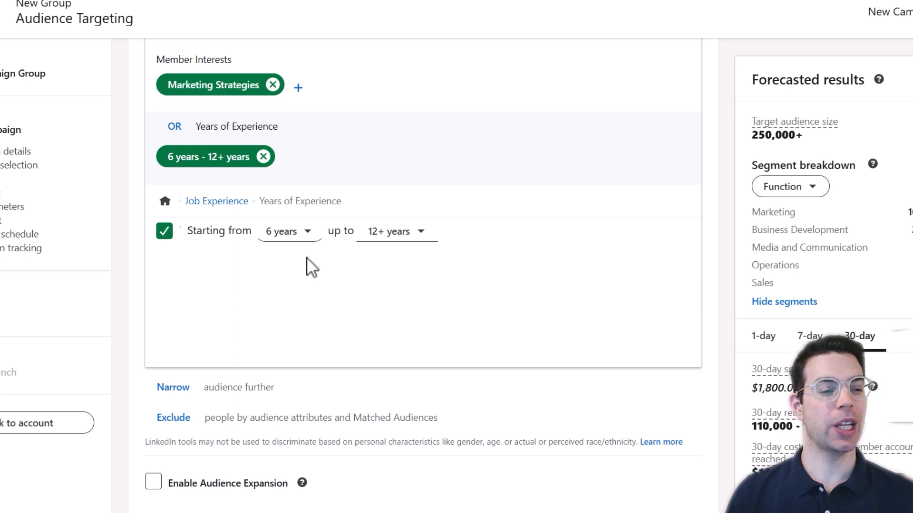
click(172, 126)
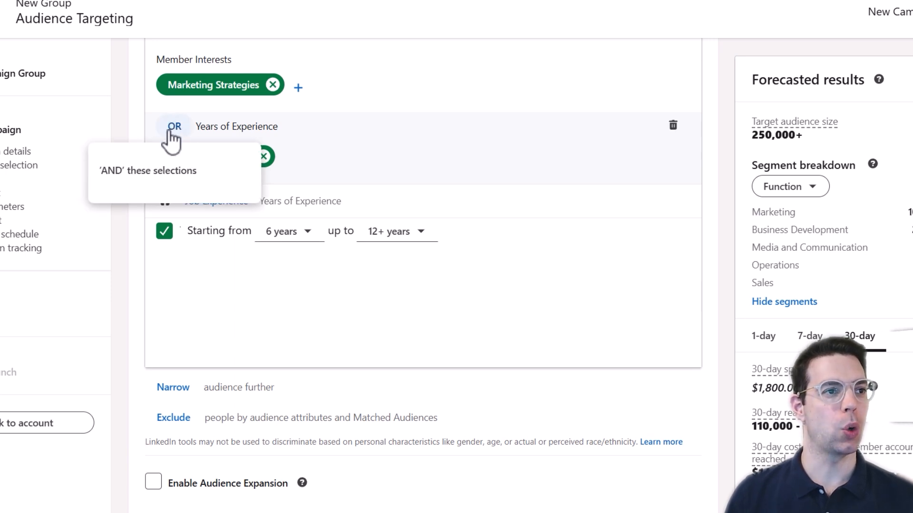
click(174, 172)
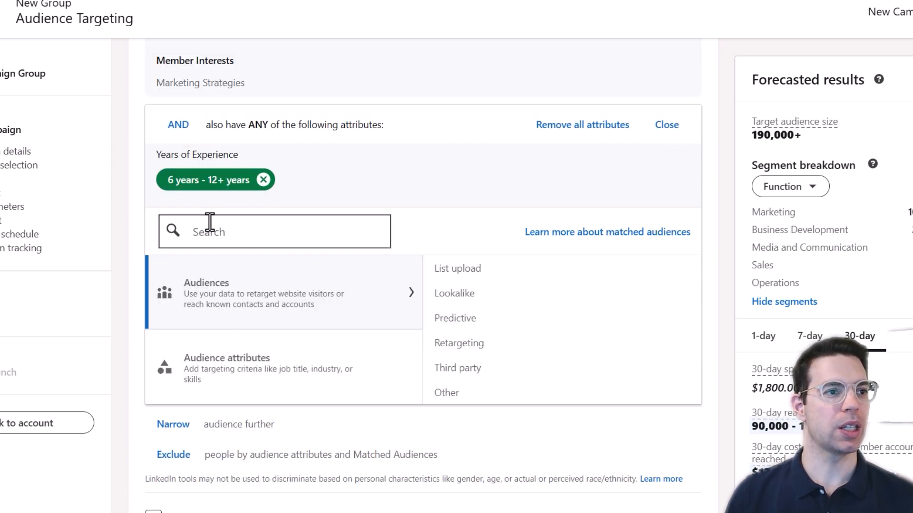
Review the Company Follower of and Company Growth Rate attributes, then close the group and add an exclusion.
click(538, 307)
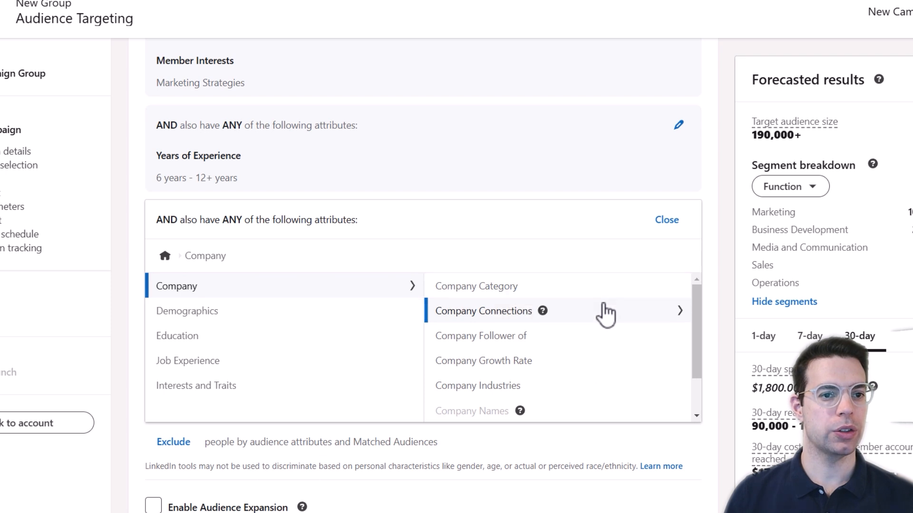
click(594, 335)
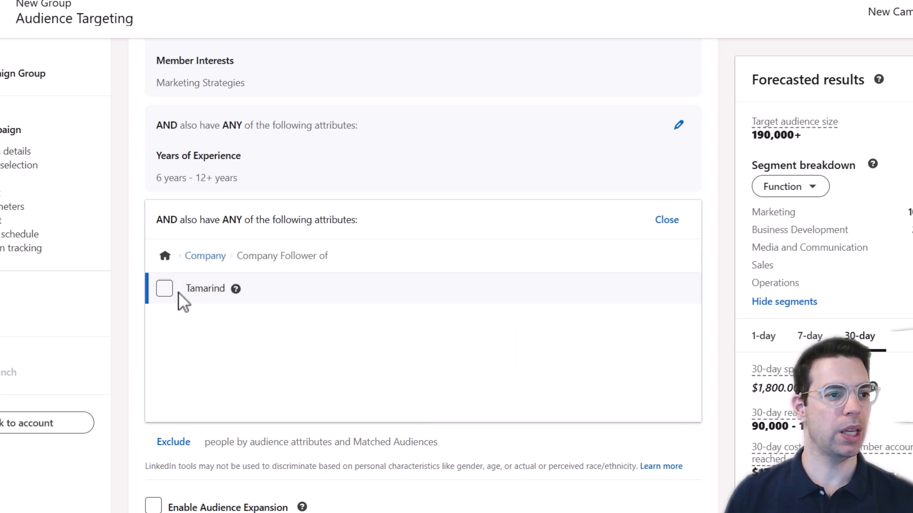
click(205, 257)
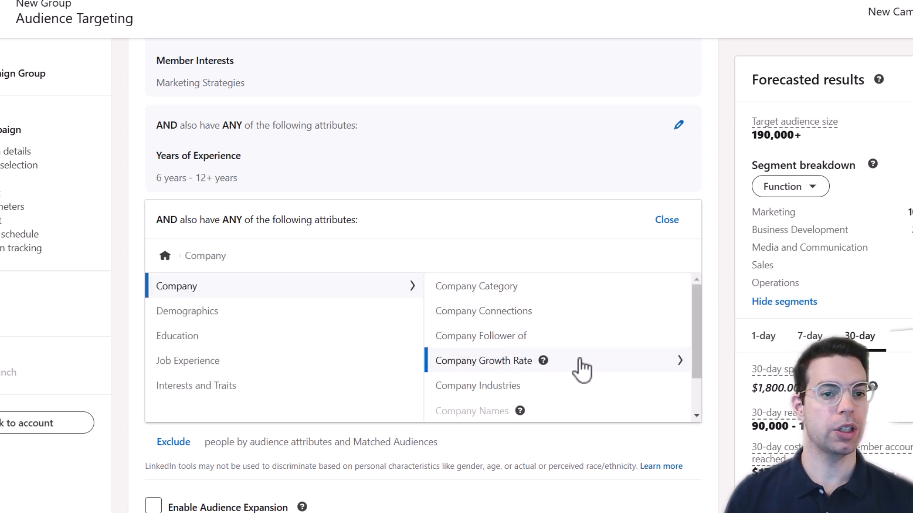
click(580, 362)
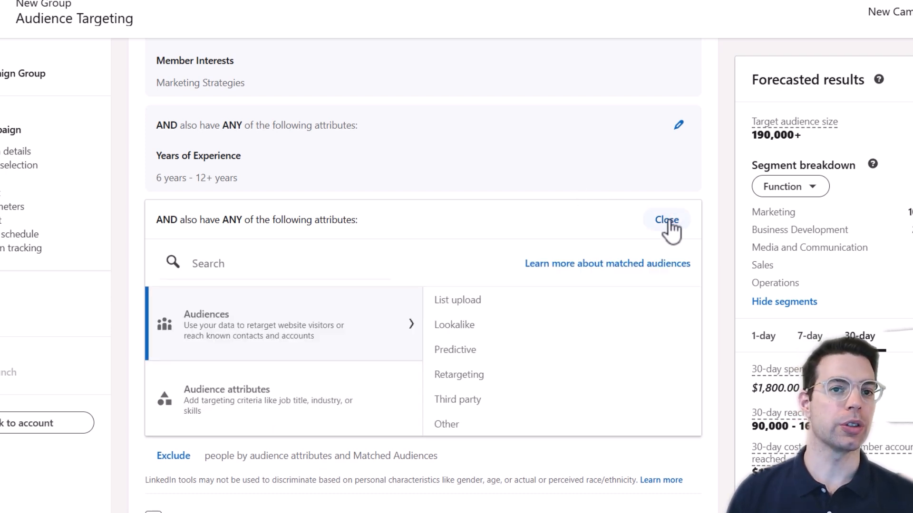
click(667, 220)
click(177, 243)
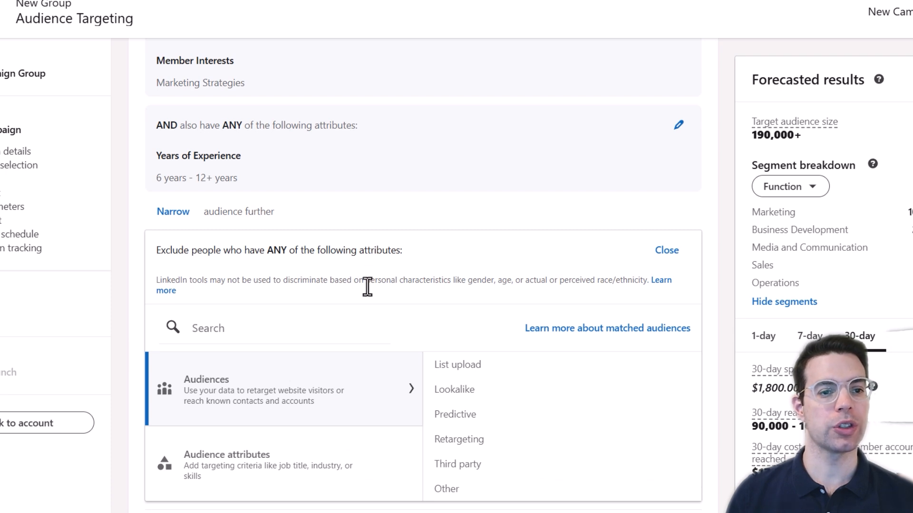
Exclude Negative growth companies under Company > Company Growth Rate, dropping the forecast to 130,000+.
scroll(361, 380, down, 2)
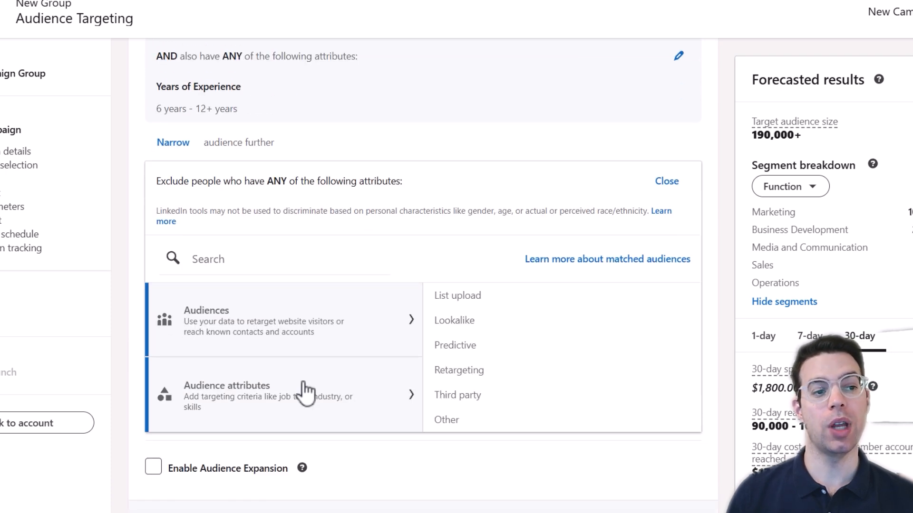
click(261, 398)
click(574, 305)
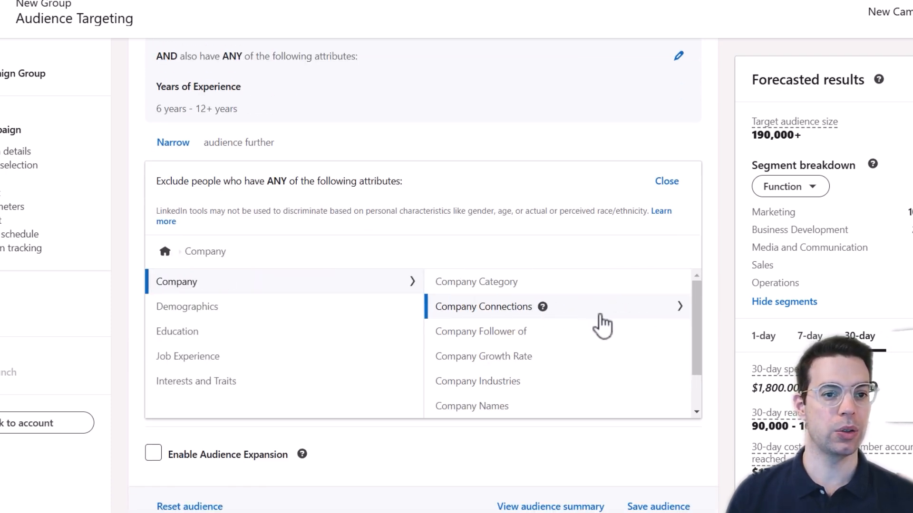
click(581, 359)
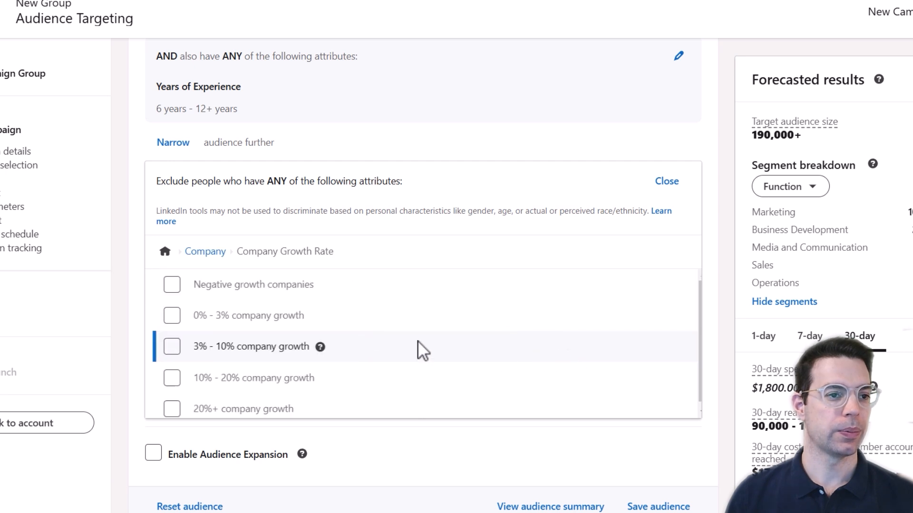
click(169, 286)
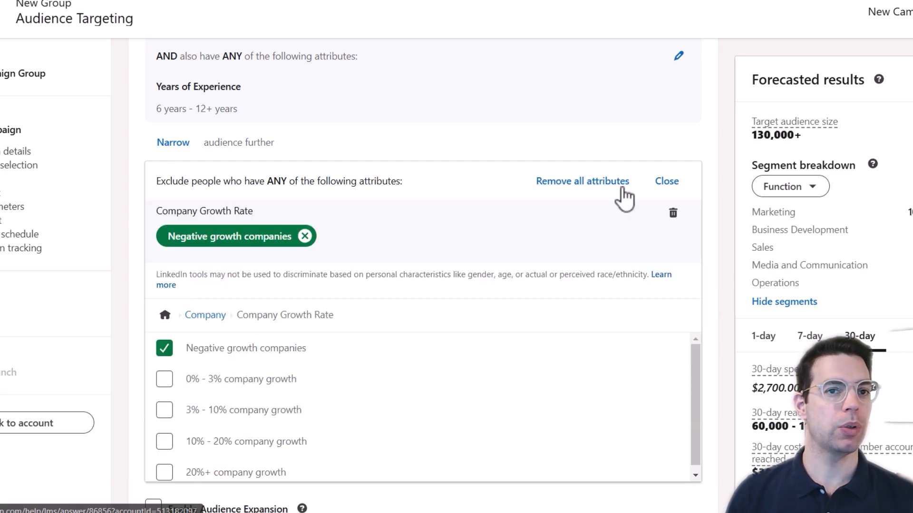
click(666, 183)
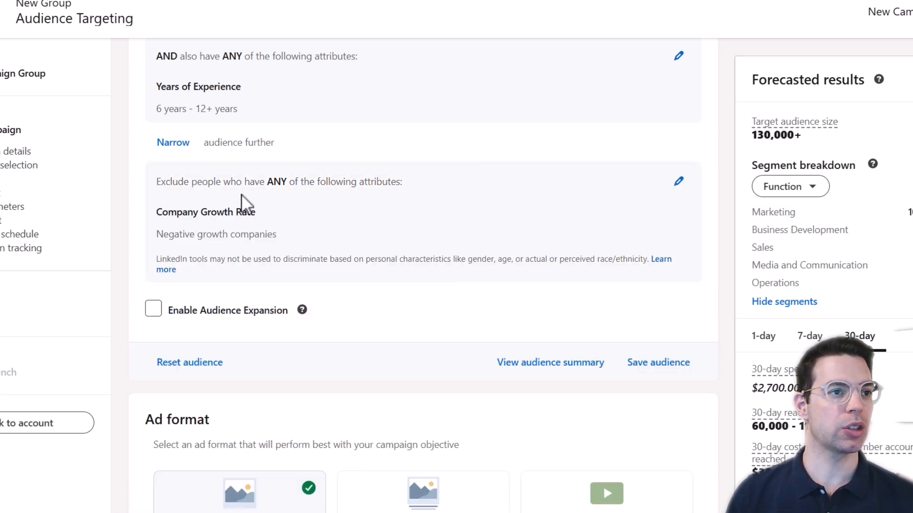
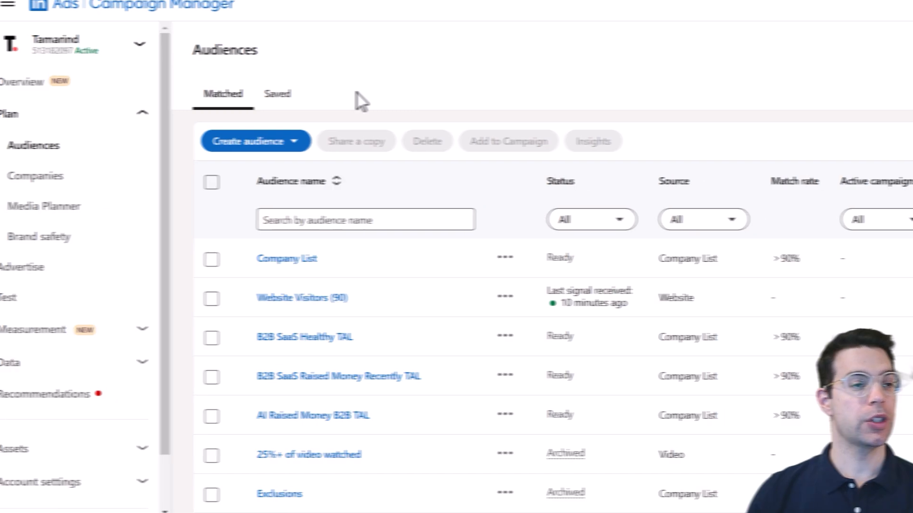
Start a new matched audience using a Company / Contact list source.
click(311, 142)
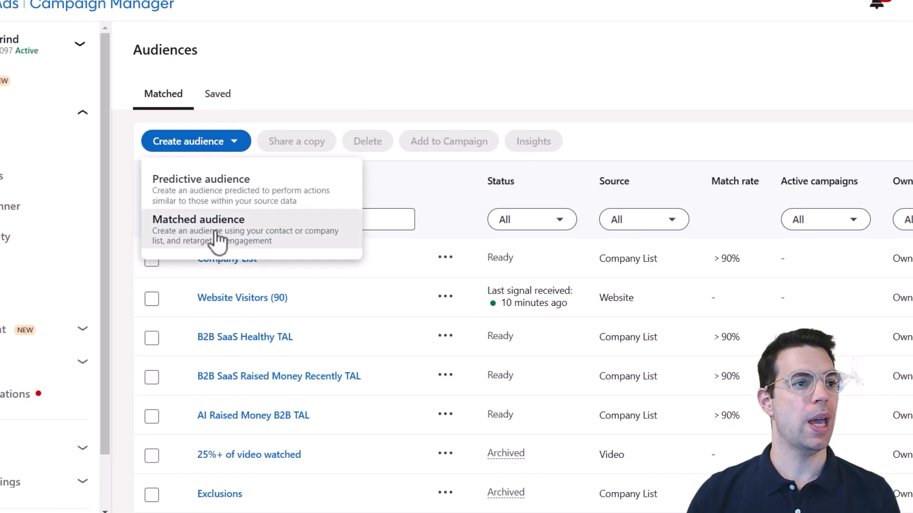
click(218, 236)
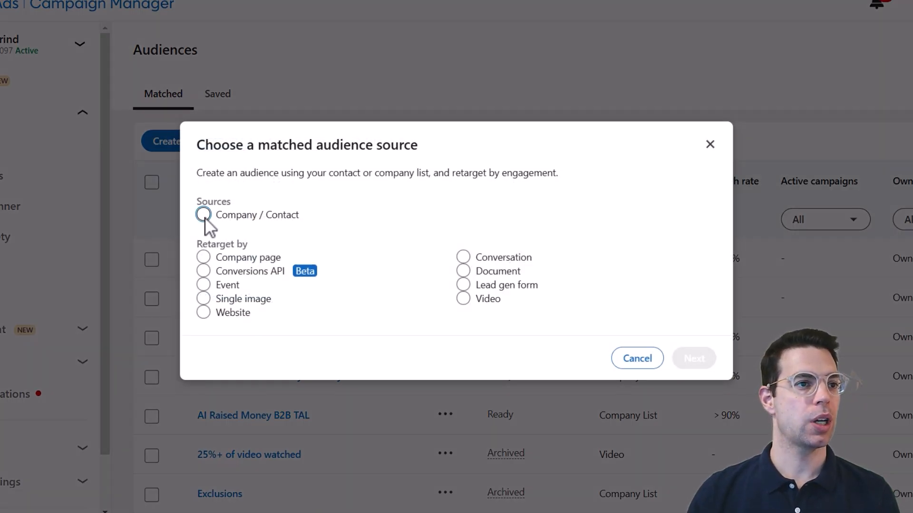
click(204, 215)
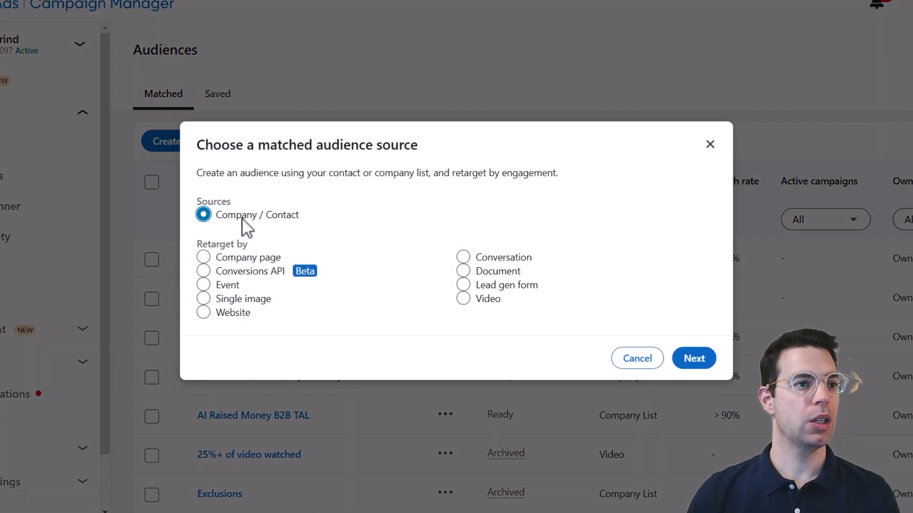
click(697, 360)
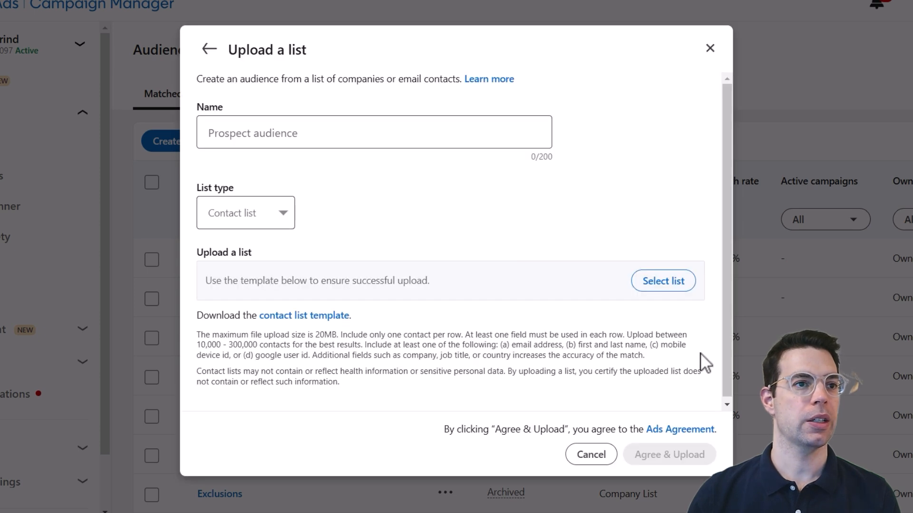
Set the list type back to Contact list, then download and open the contact list template.
click(283, 215)
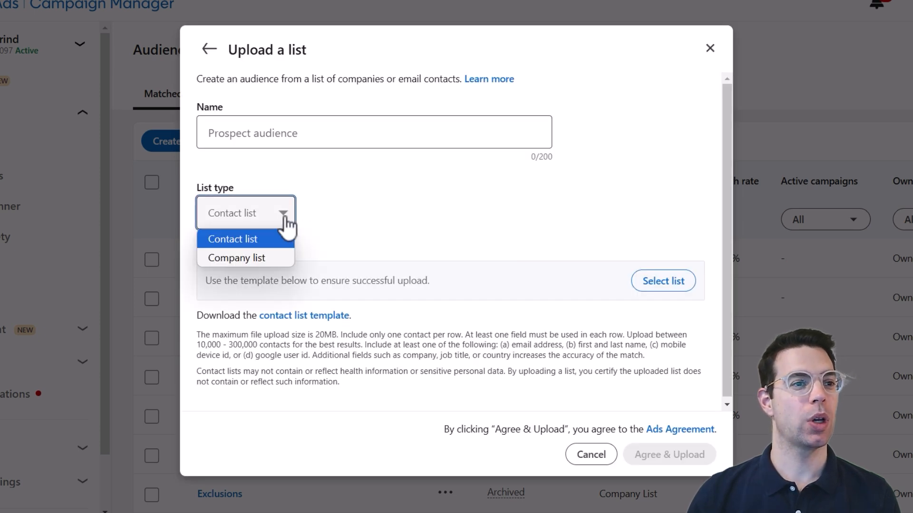
click(263, 257)
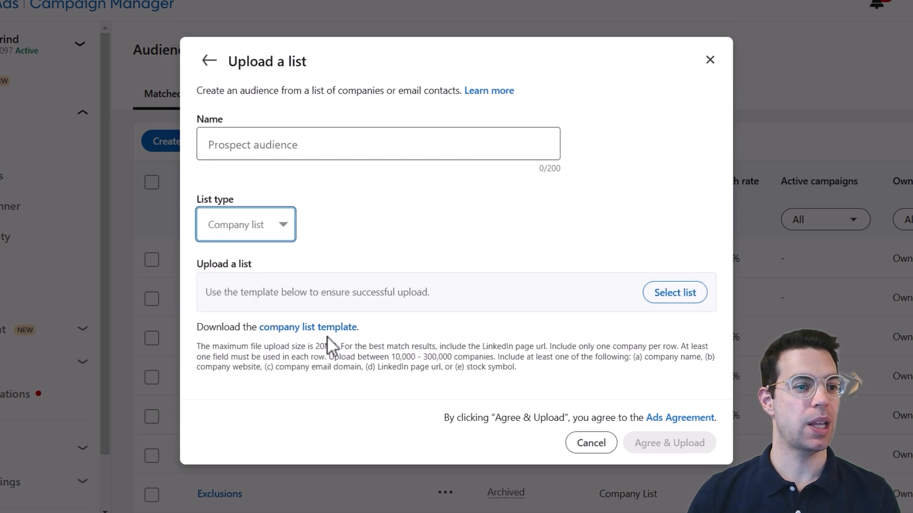
click(256, 233)
click(252, 249)
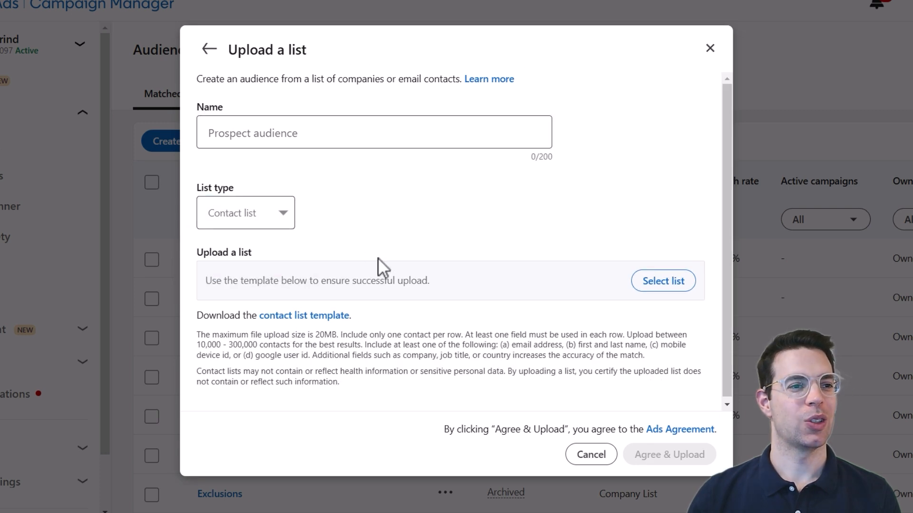
click(332, 317)
click(789, 12)
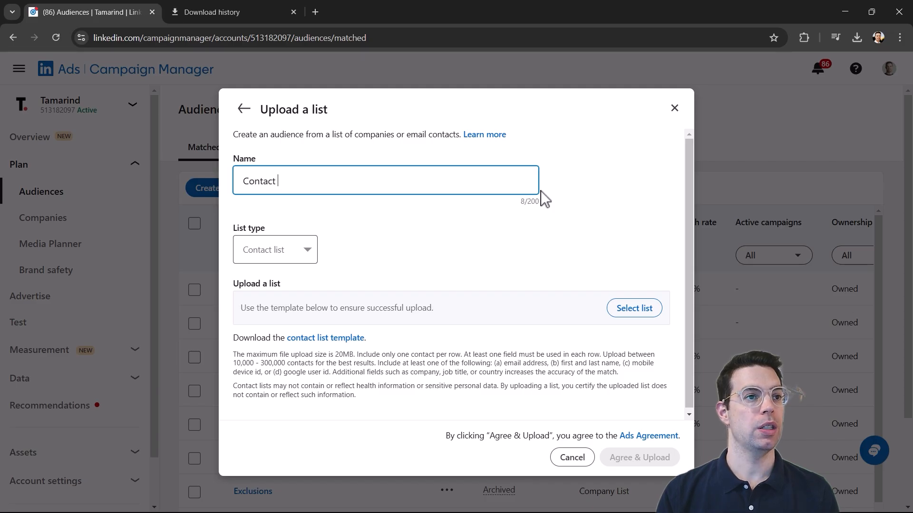
Select the contact list CSV file and upload it with Agree & Upload.
click(633, 307)
click(423, 114)
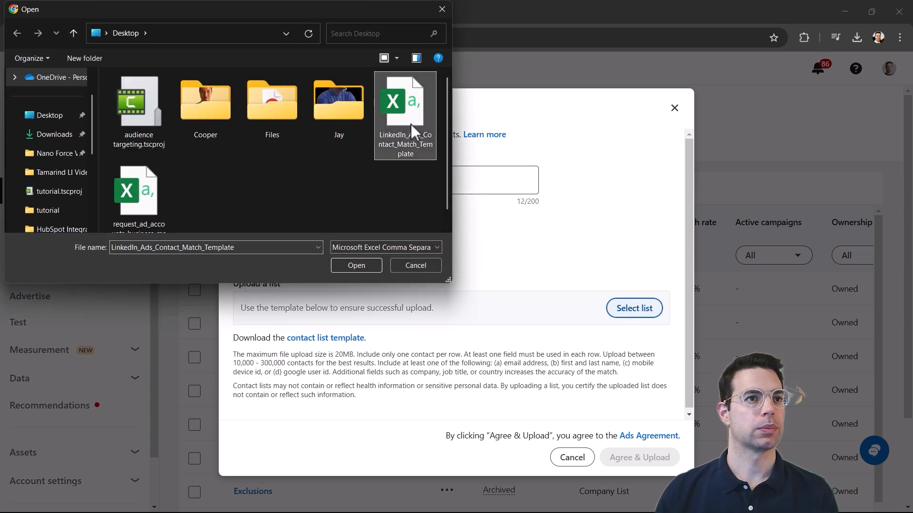
click(364, 261)
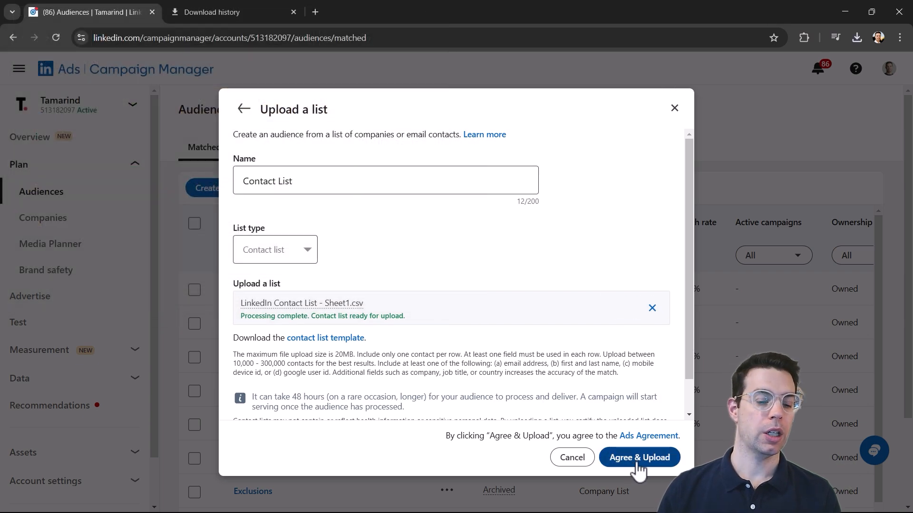
click(638, 463)
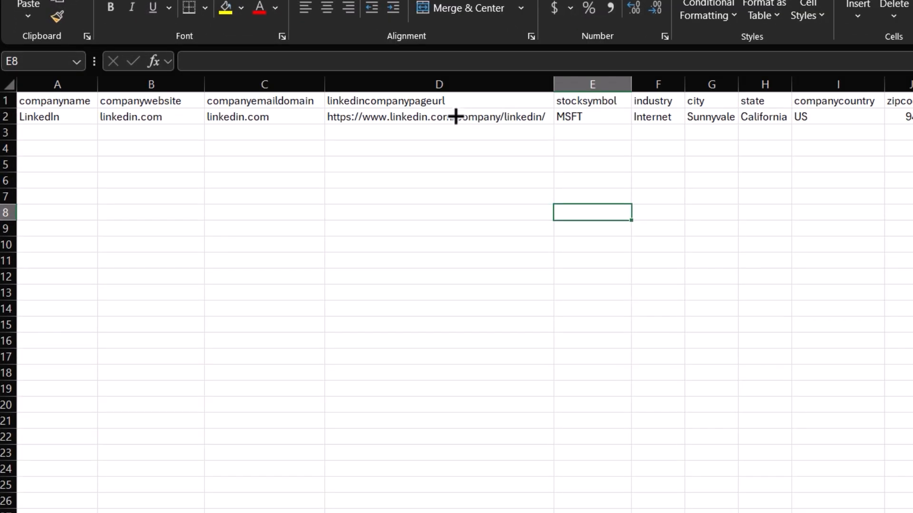
Highlight the linkedincompanypageurl, companywebsite and companyname columns in the template.
drag(451, 105, 446, 232)
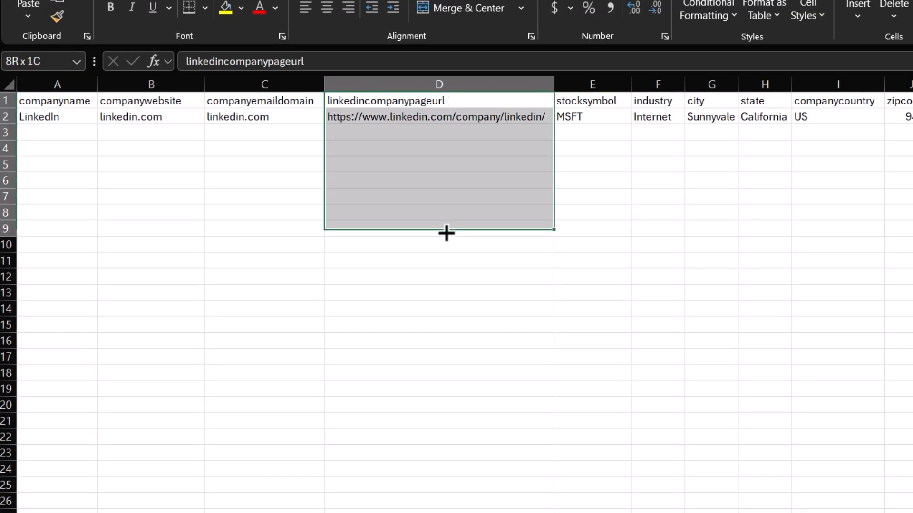
click(461, 200)
drag(479, 124, 459, 325)
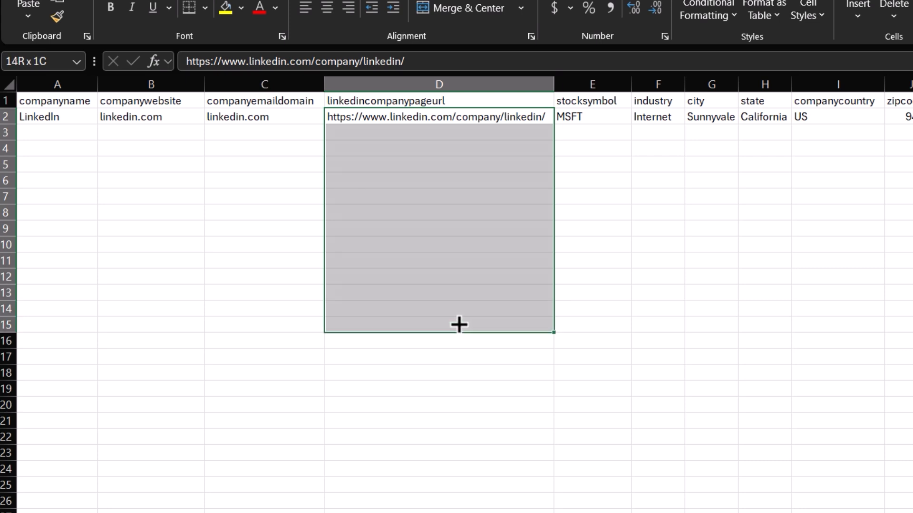
click(447, 150)
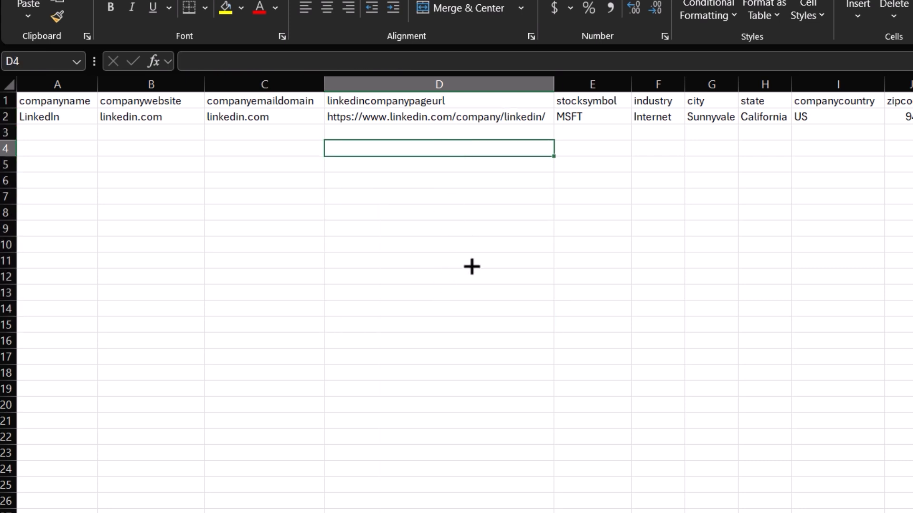
drag(153, 122, 139, 343)
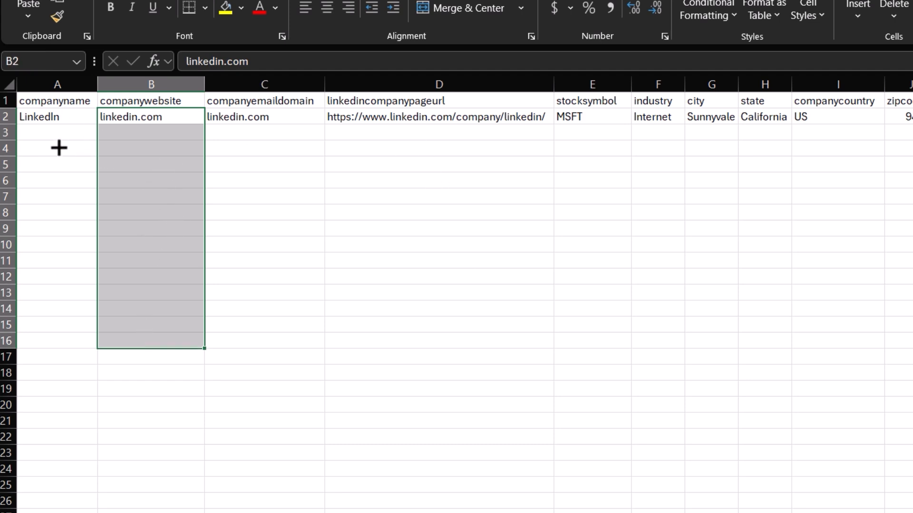
drag(59, 148, 48, 261)
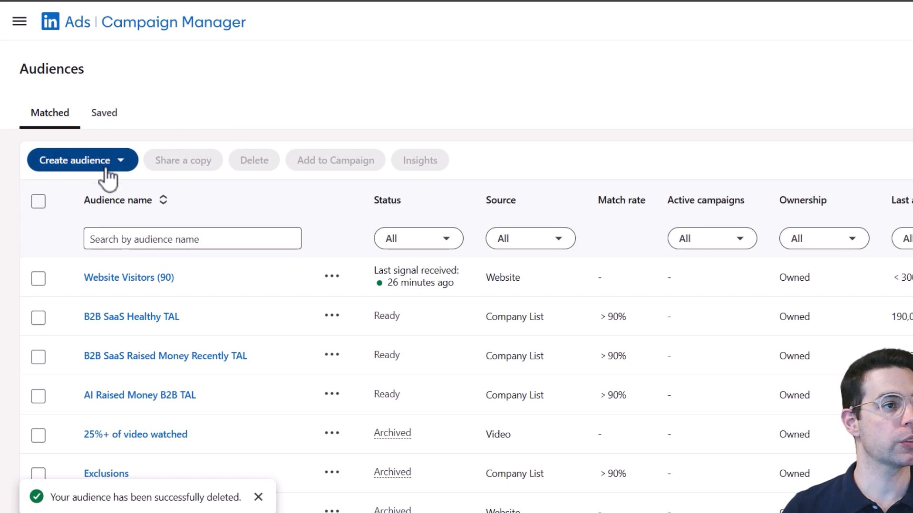
Start a matched audience with Website visitors as the retargeting source.
click(107, 170)
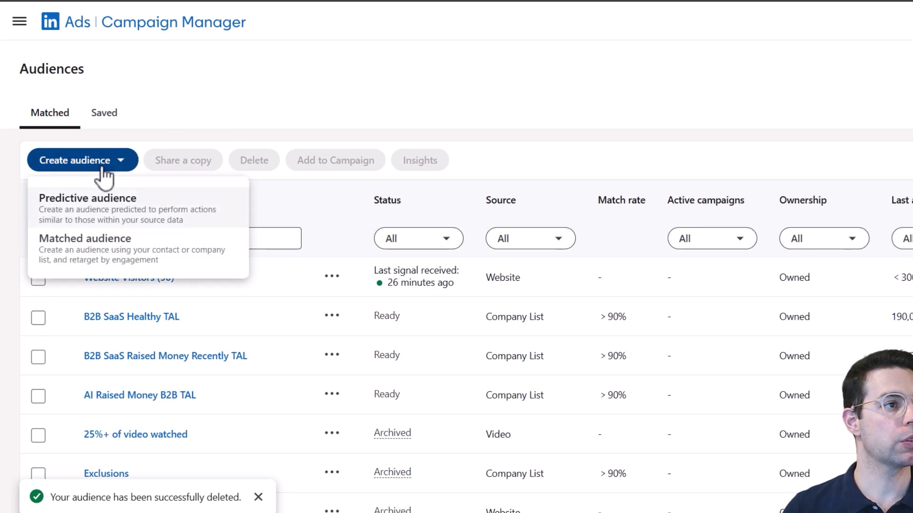
click(95, 257)
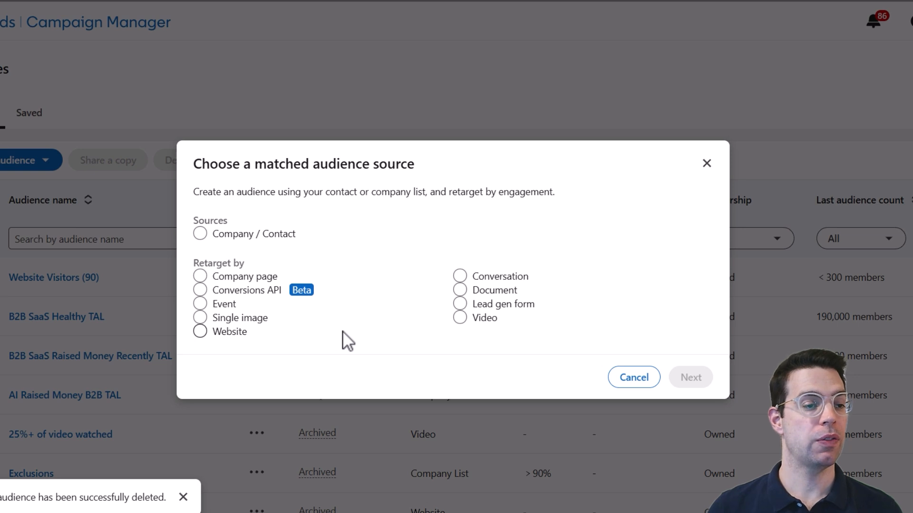
click(200, 333)
click(691, 377)
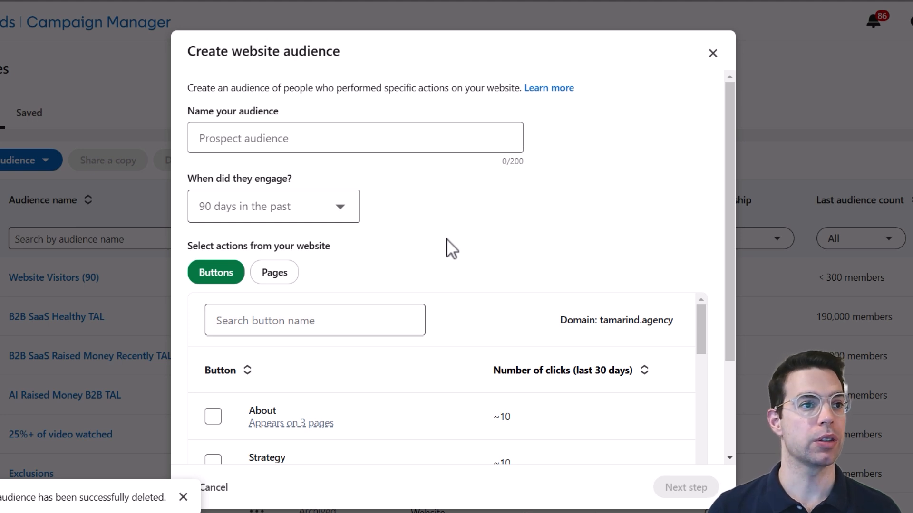
Keep the 90-day engagement window, compare pages and buttons, and choose manual page URL entry.
click(341, 207)
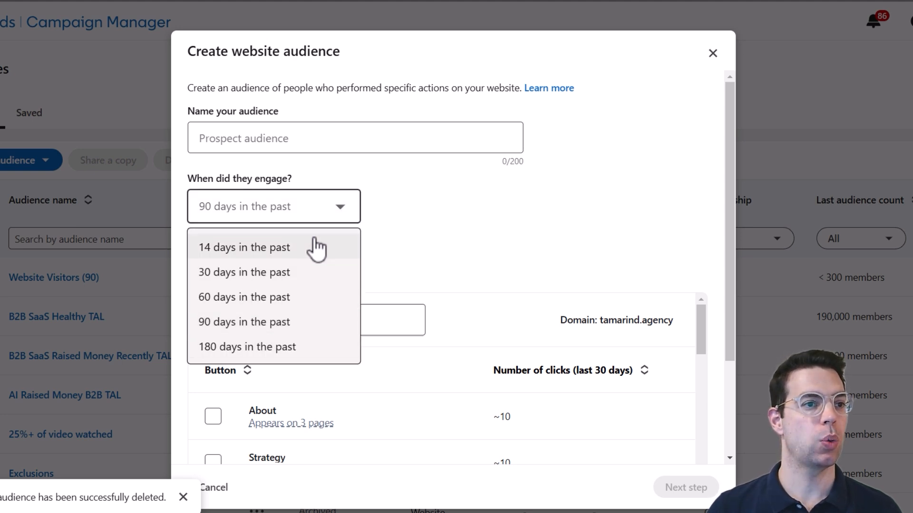
click(458, 232)
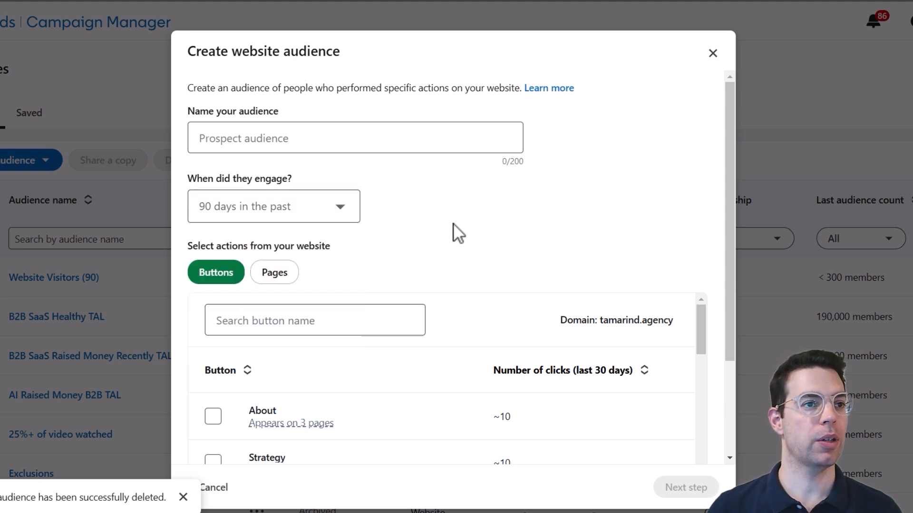
click(282, 277)
click(238, 279)
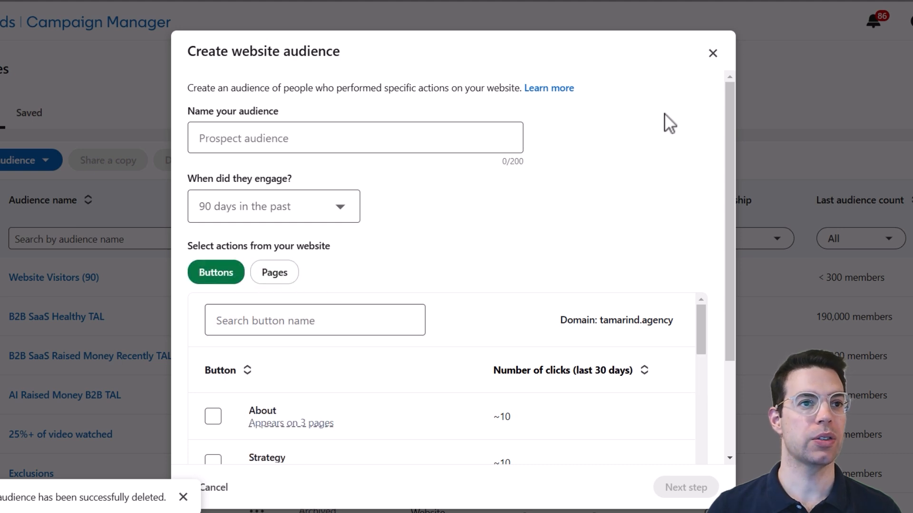
scroll(697, 350, down, 3)
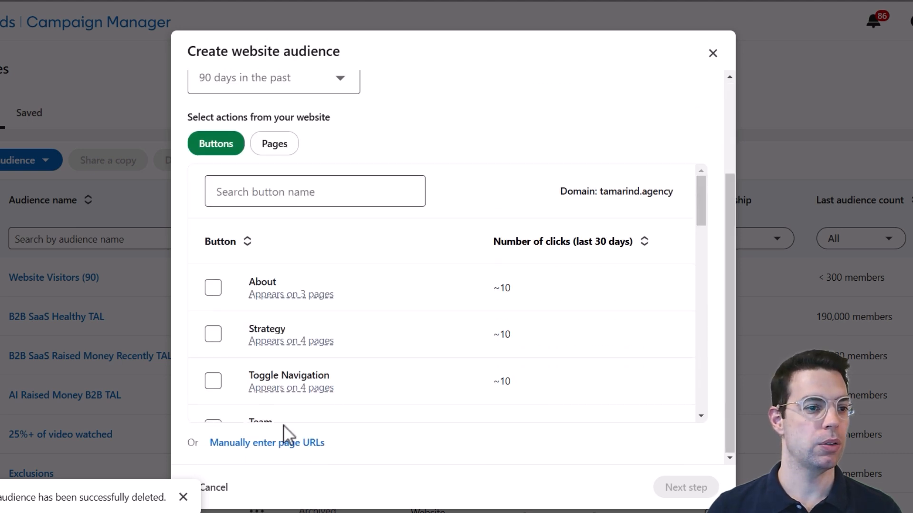
click(281, 443)
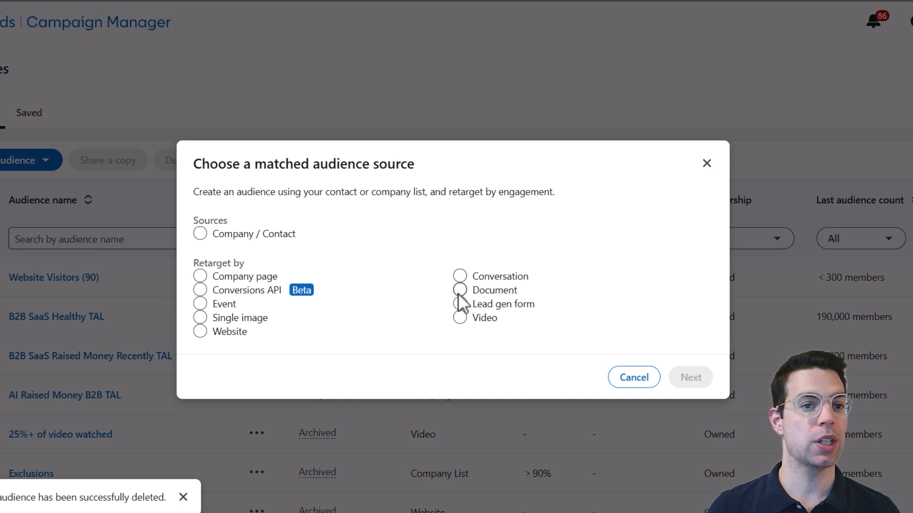
Set up a video audience targeting viewers who watched at least 50%.
click(459, 318)
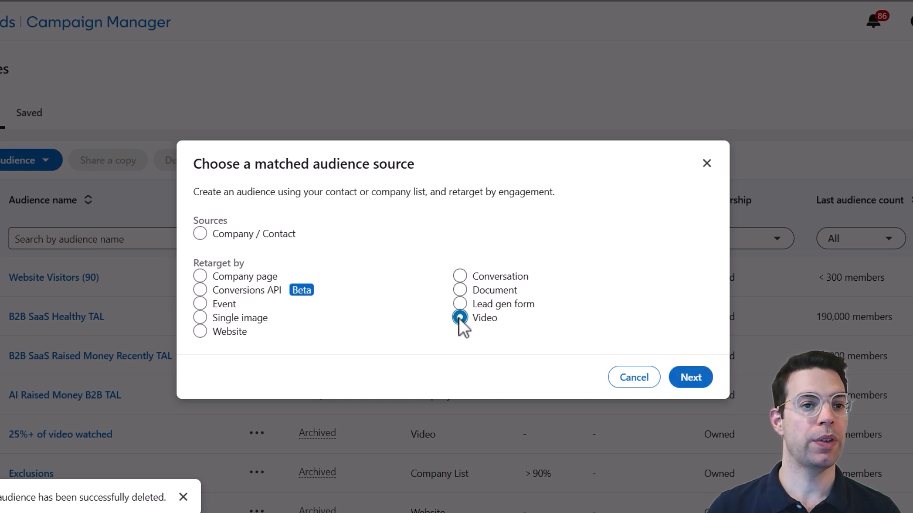
click(692, 378)
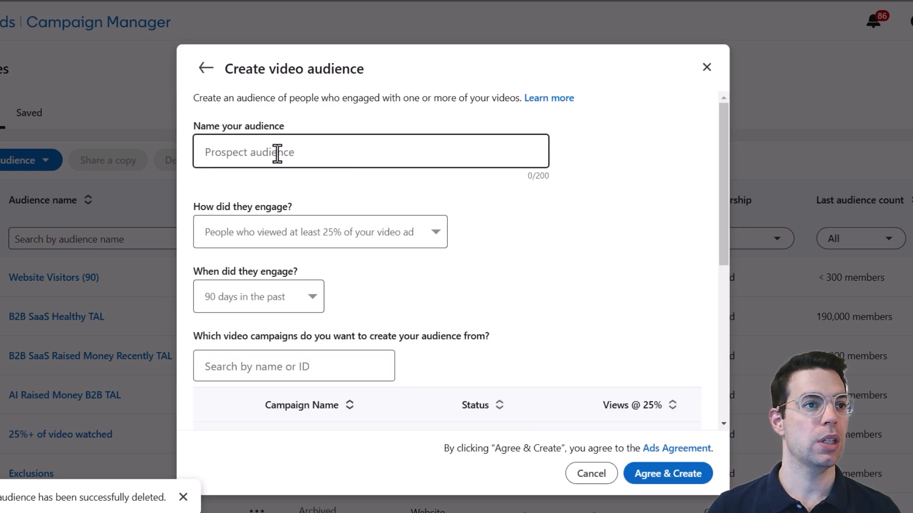
click(336, 240)
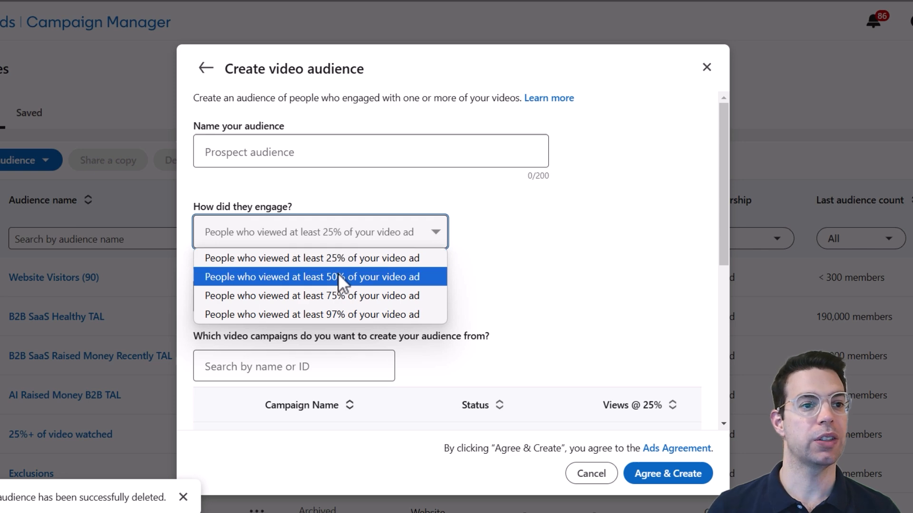
click(338, 276)
click(334, 243)
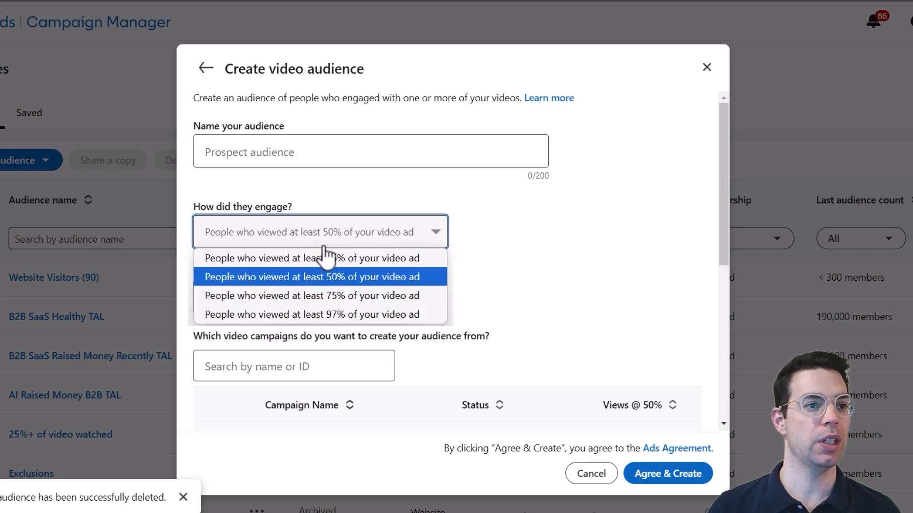
click(509, 250)
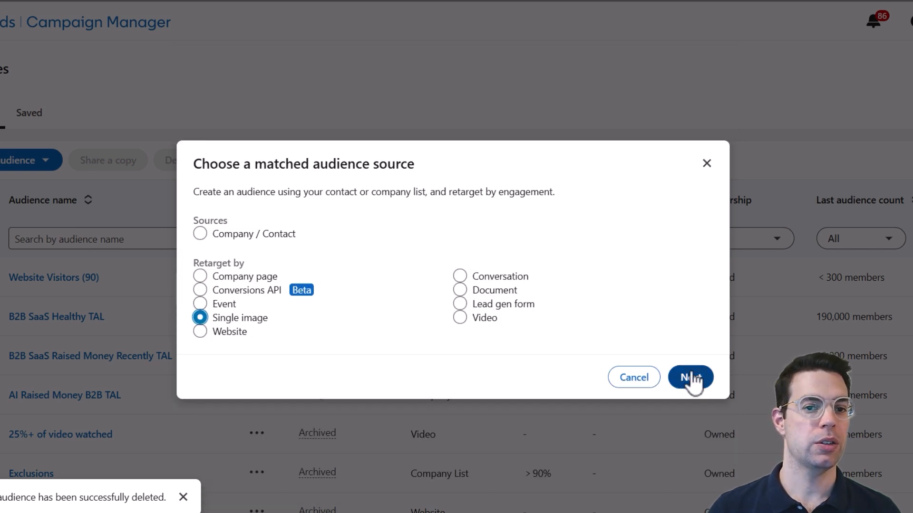
Switch to a single image engagement audience targeting people who made chargeable clicks.
click(692, 379)
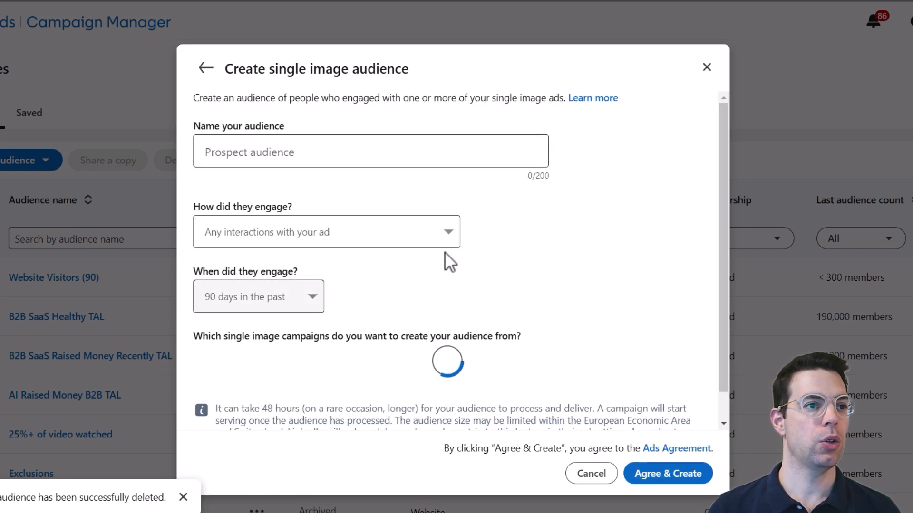
click(364, 240)
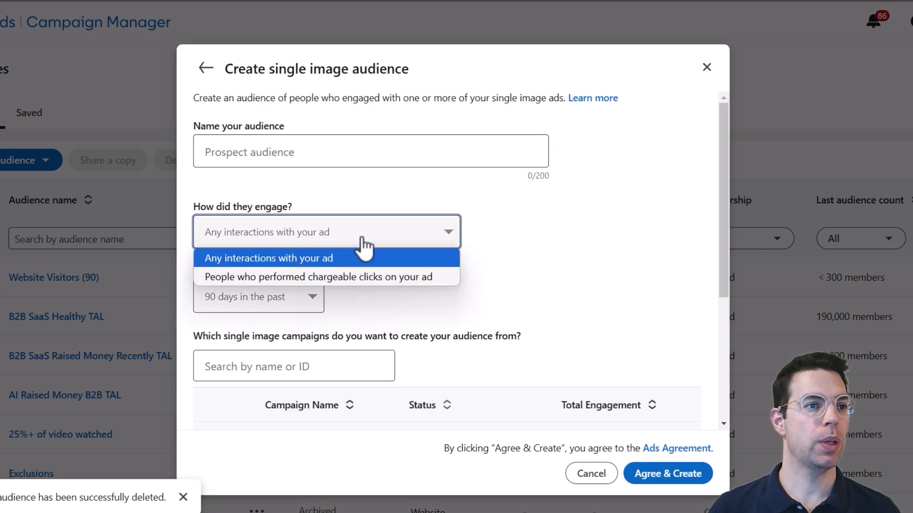
click(356, 276)
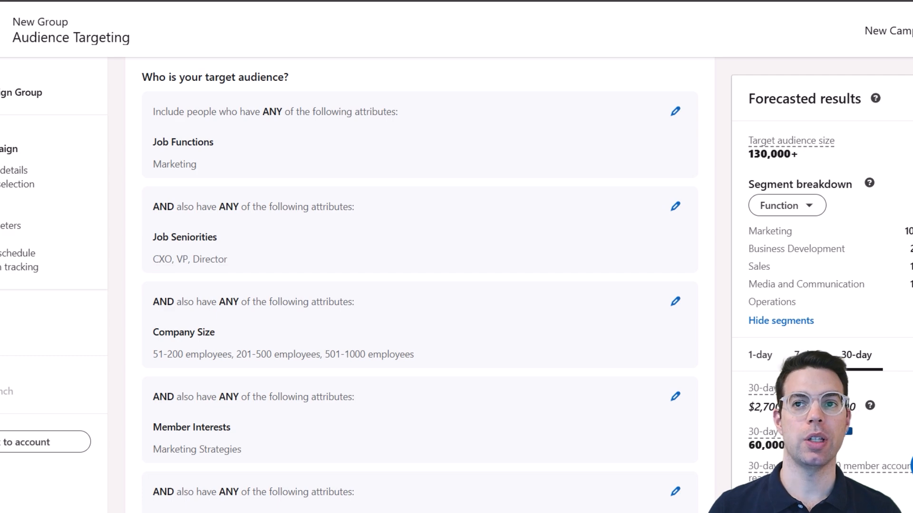
Save the campaign's targeting as an audience named 'New Audience'.
scroll(893, 271, down, 8)
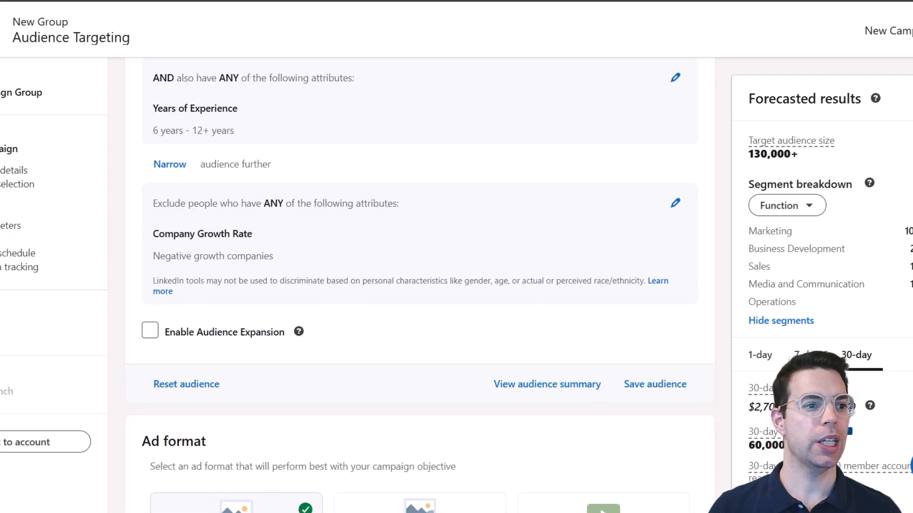
click(660, 393)
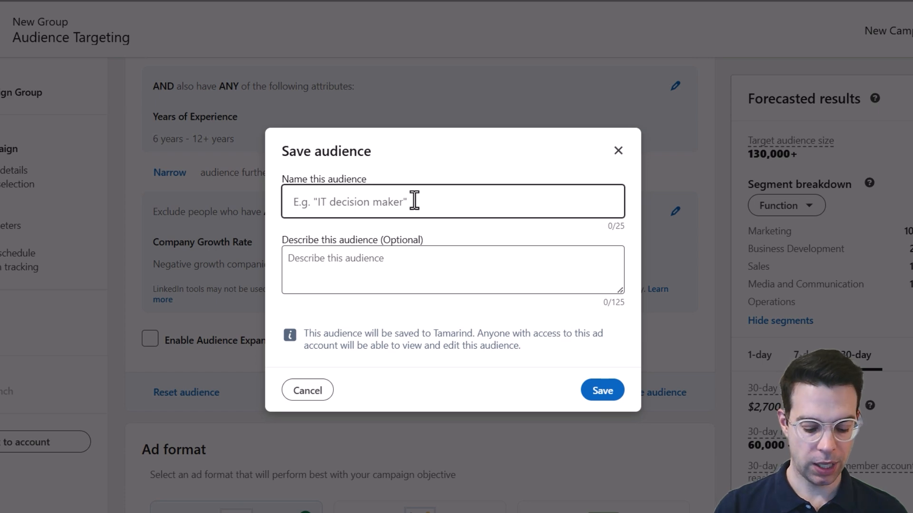
text(New Audience)
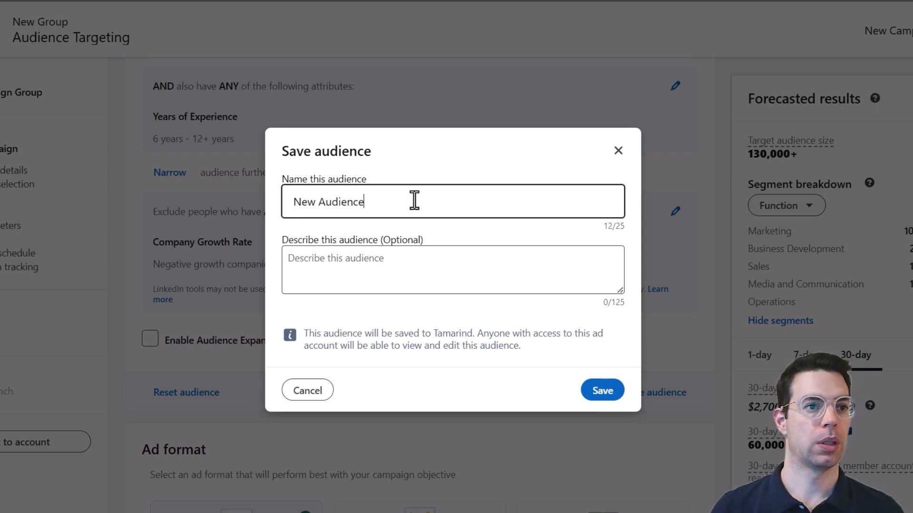
click(594, 390)
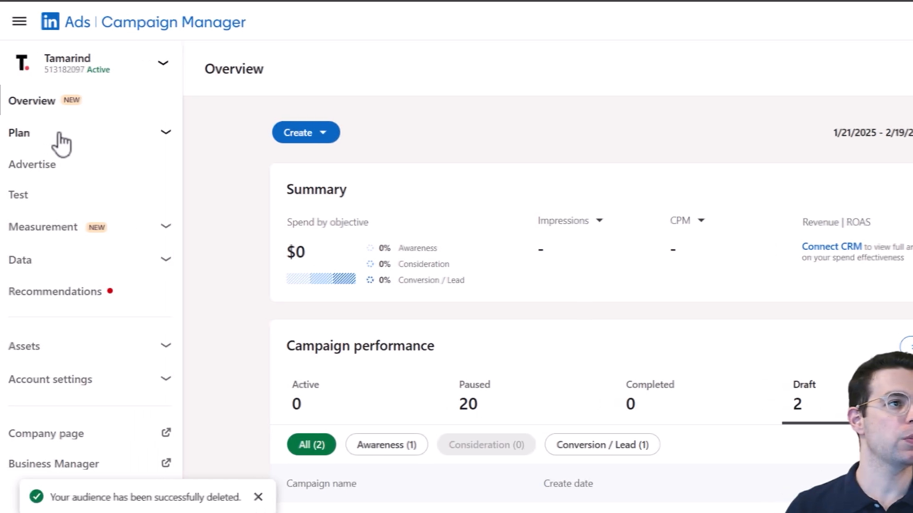
Check the Saved audiences list, then load New Audience into the campaign targeting.
click(48, 169)
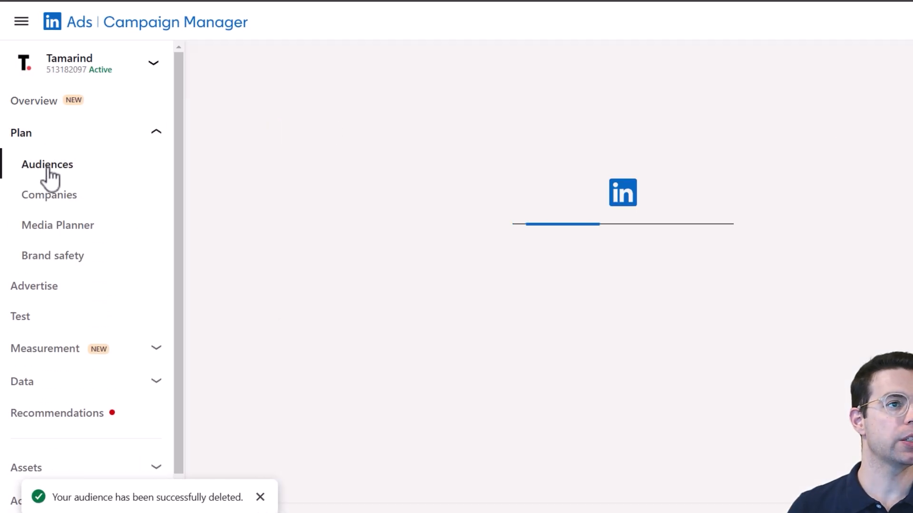
click(210, 116)
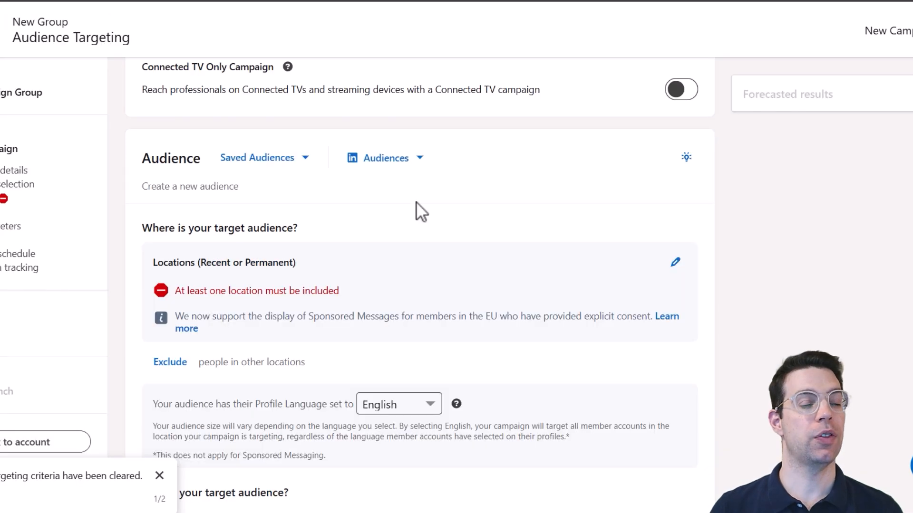
click(260, 161)
click(209, 234)
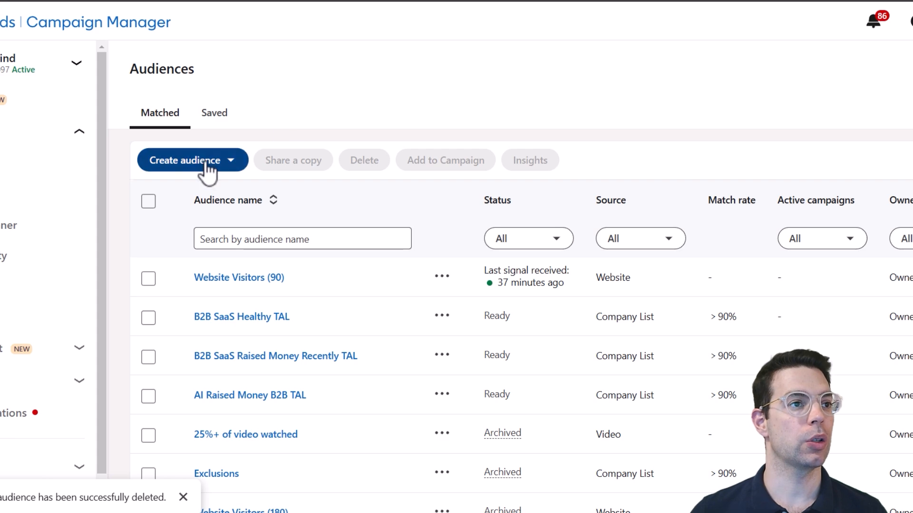
Begin a predictive audience named 'Predictive Audience' and view its source options.
click(207, 164)
click(205, 224)
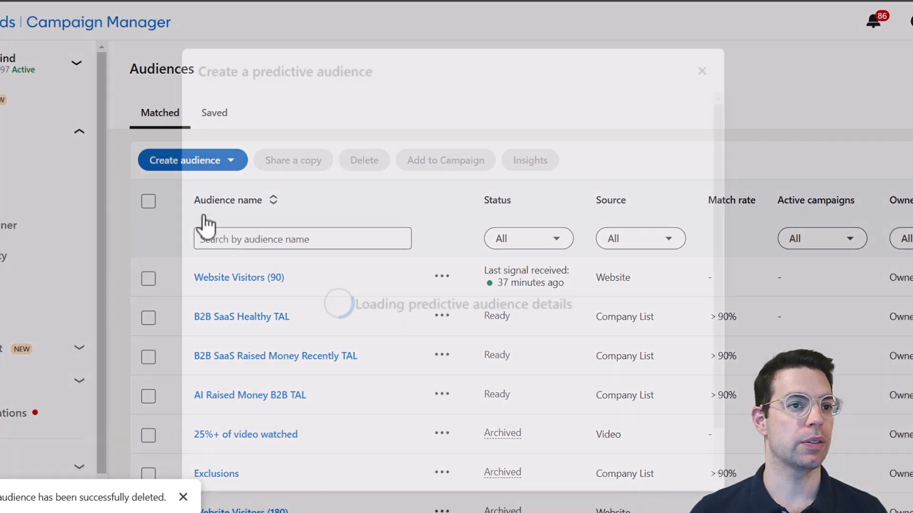
click(337, 152)
text(Predictive Audience)
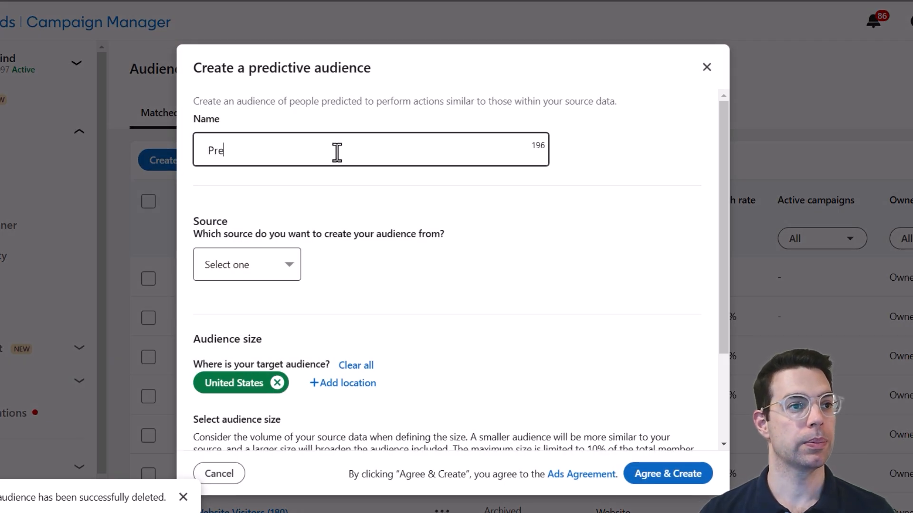
click(252, 264)
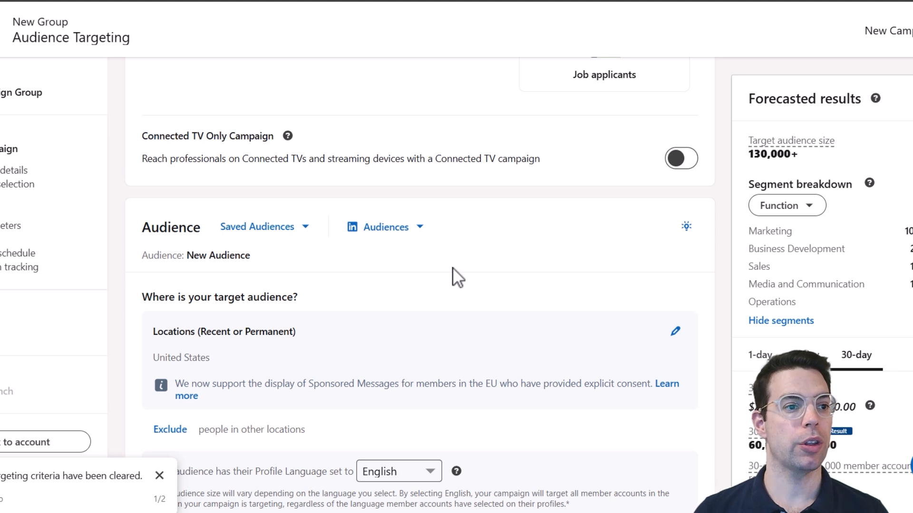
Change the United States location targeting to permanent location only.
scroll(452, 267, down, 1)
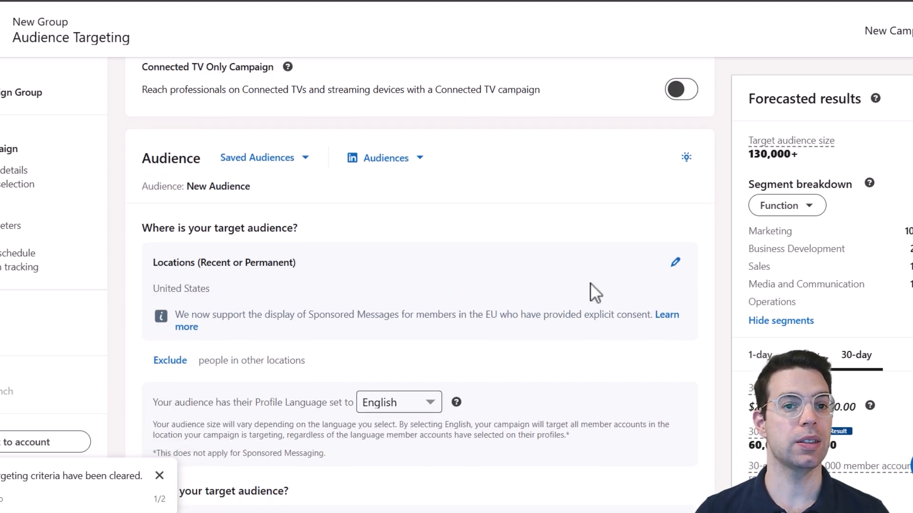
click(675, 263)
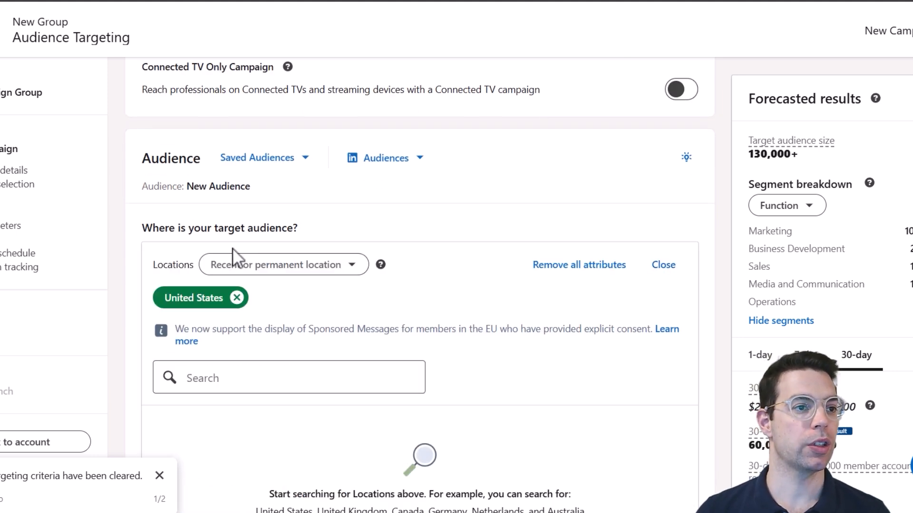
click(259, 269)
click(271, 372)
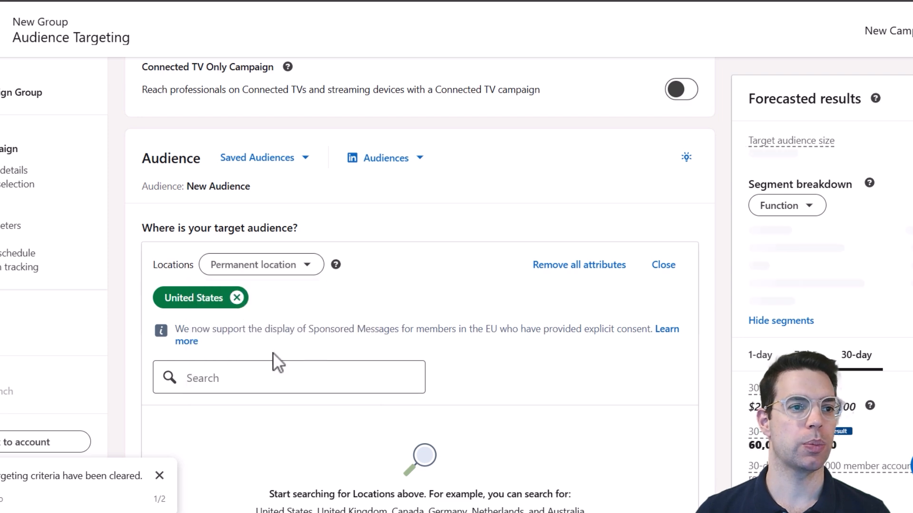
click(670, 270)
Uncheck LinkedIn Audience Network under Placements.
scroll(466, 216, down, 15)
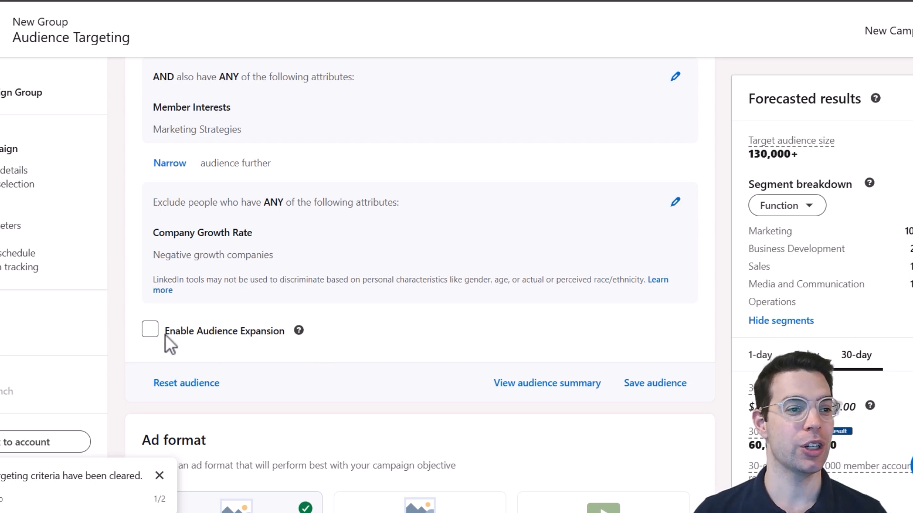
scroll(278, 314, down, 20)
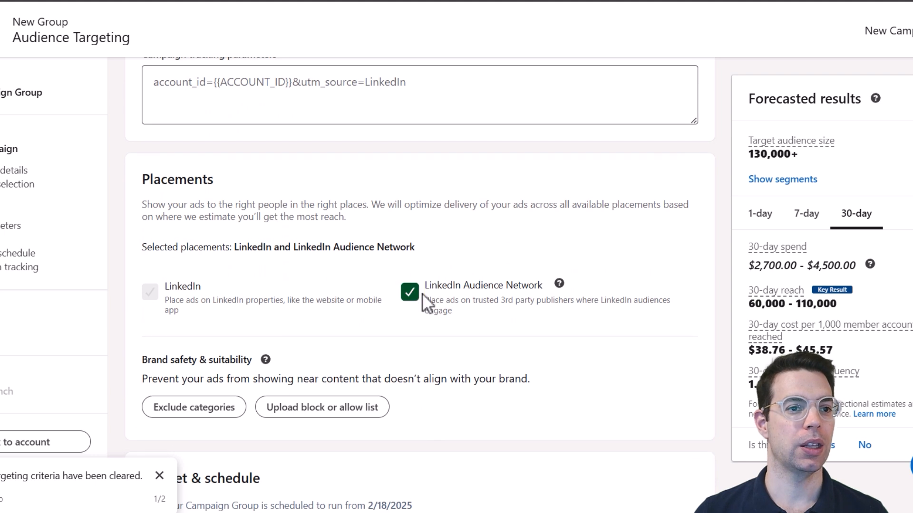
click(411, 298)
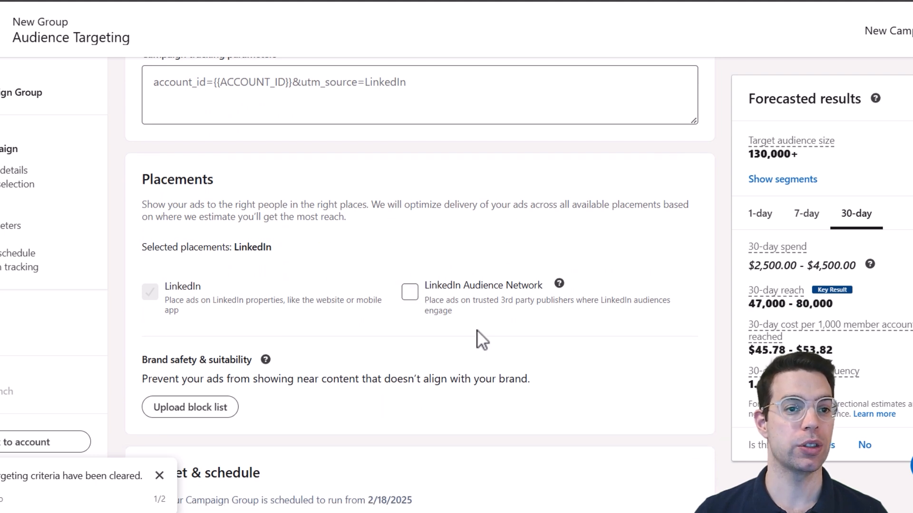